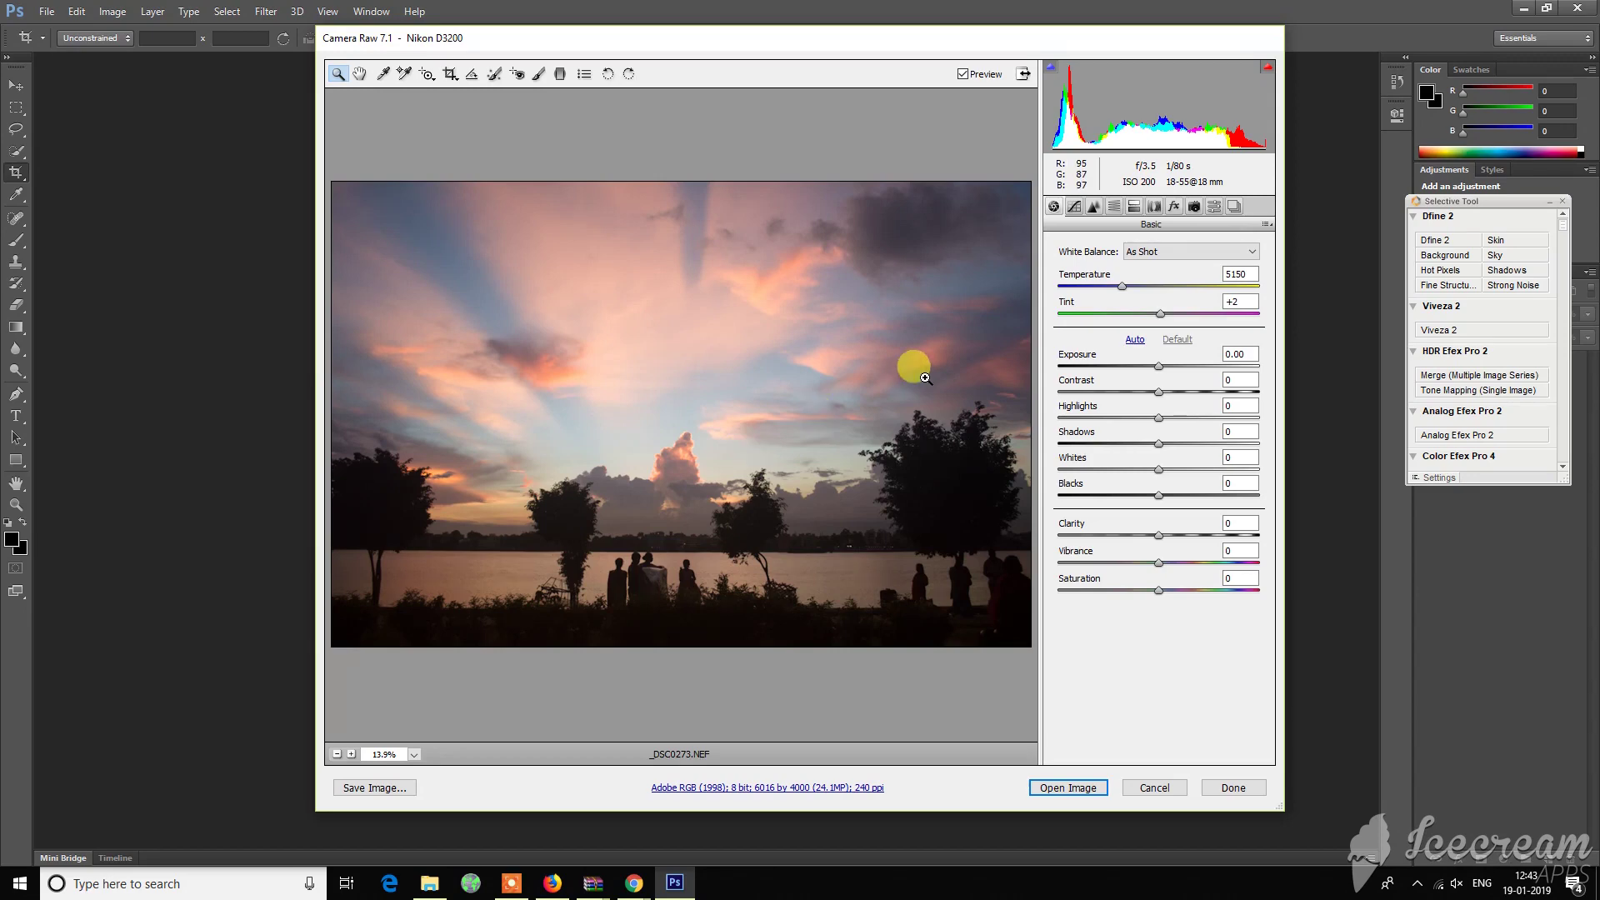
Enable lens profile corrections and crop the photo to a 3435×4000 portrait frame.
{"action": "left_click", "coordinate": [1153, 206]}
{"action": "left_click", "coordinate": [1094, 270]}
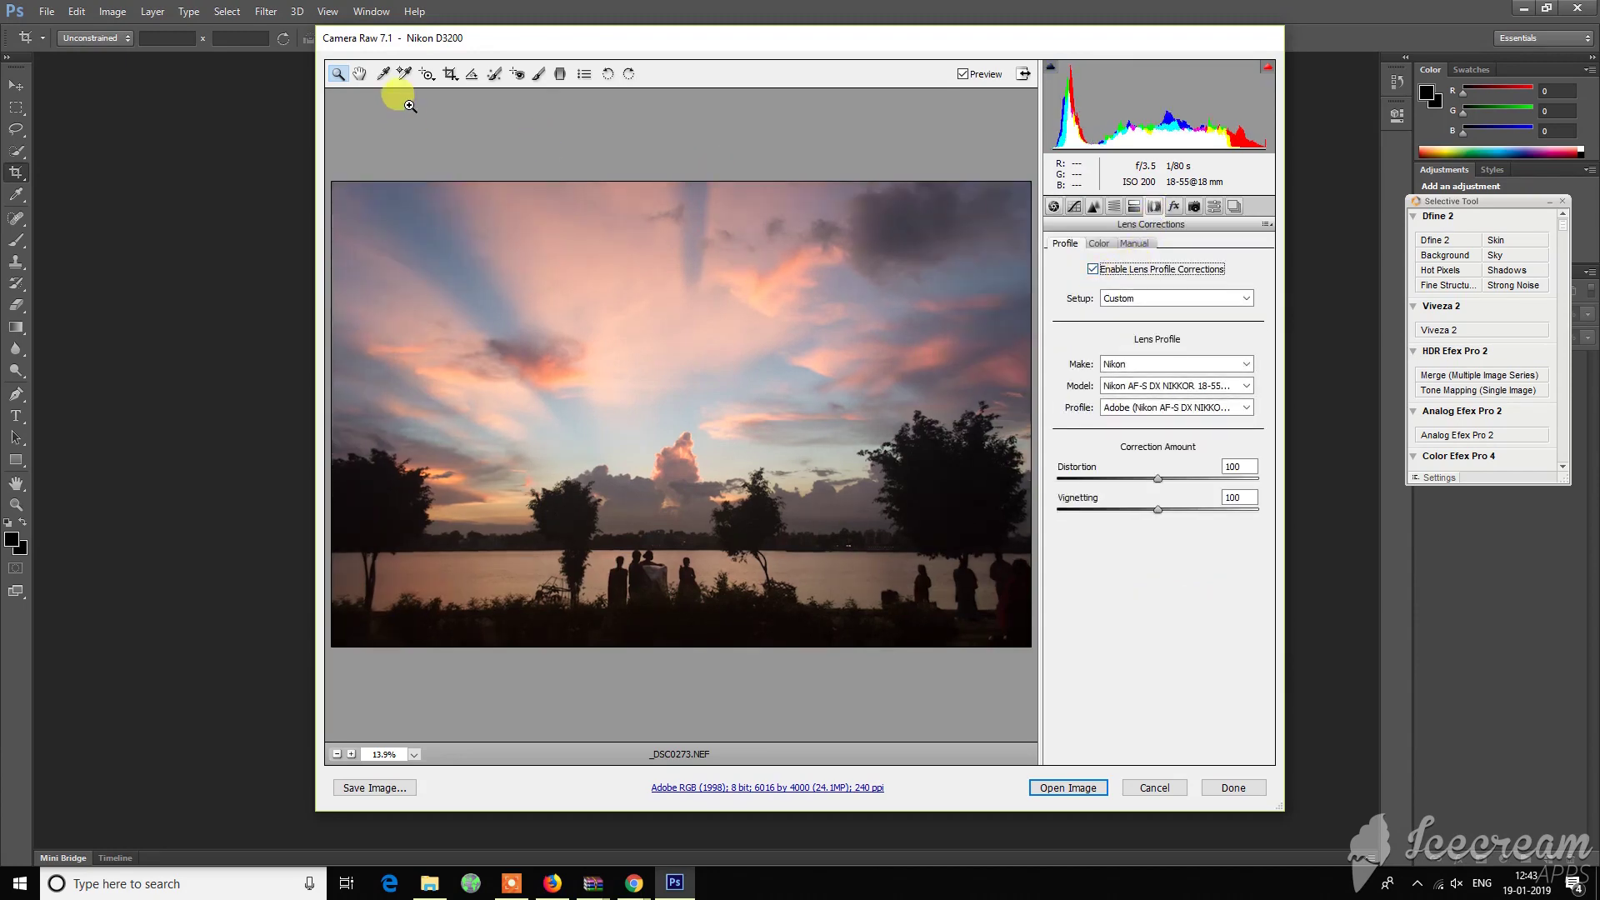
{"action": "left_click", "coordinate": [448, 73]}
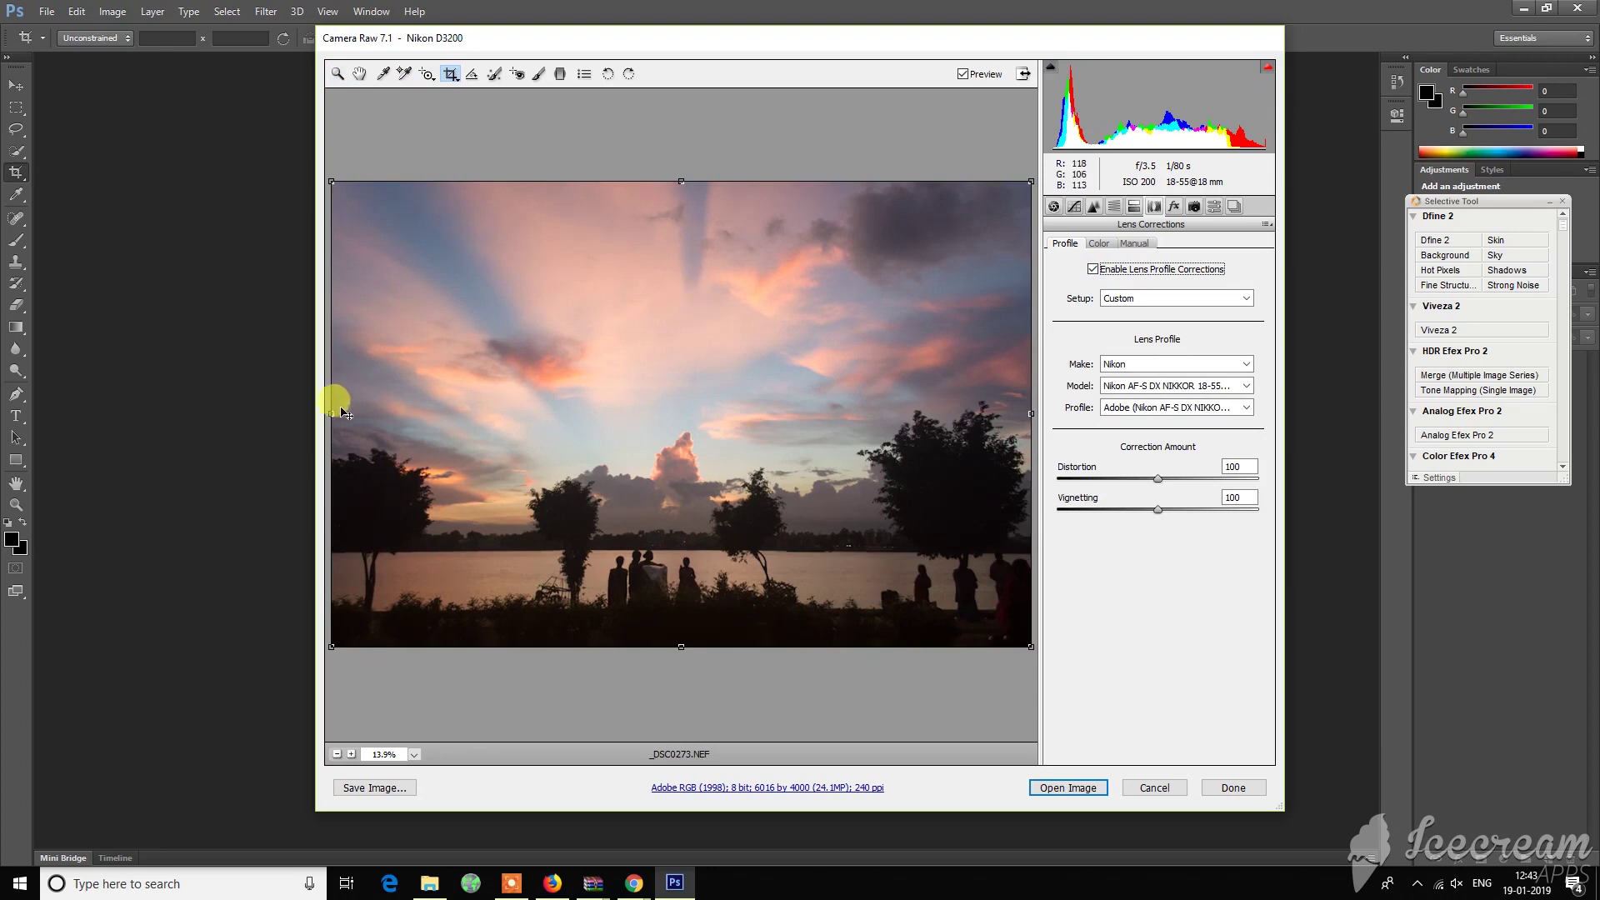
{"action": "left_click_drag", "start_coordinate": [332, 417], "coordinate": [463, 420]}
{"action": "left_click_drag", "start_coordinate": [1031, 413], "coordinate": [848, 410]}
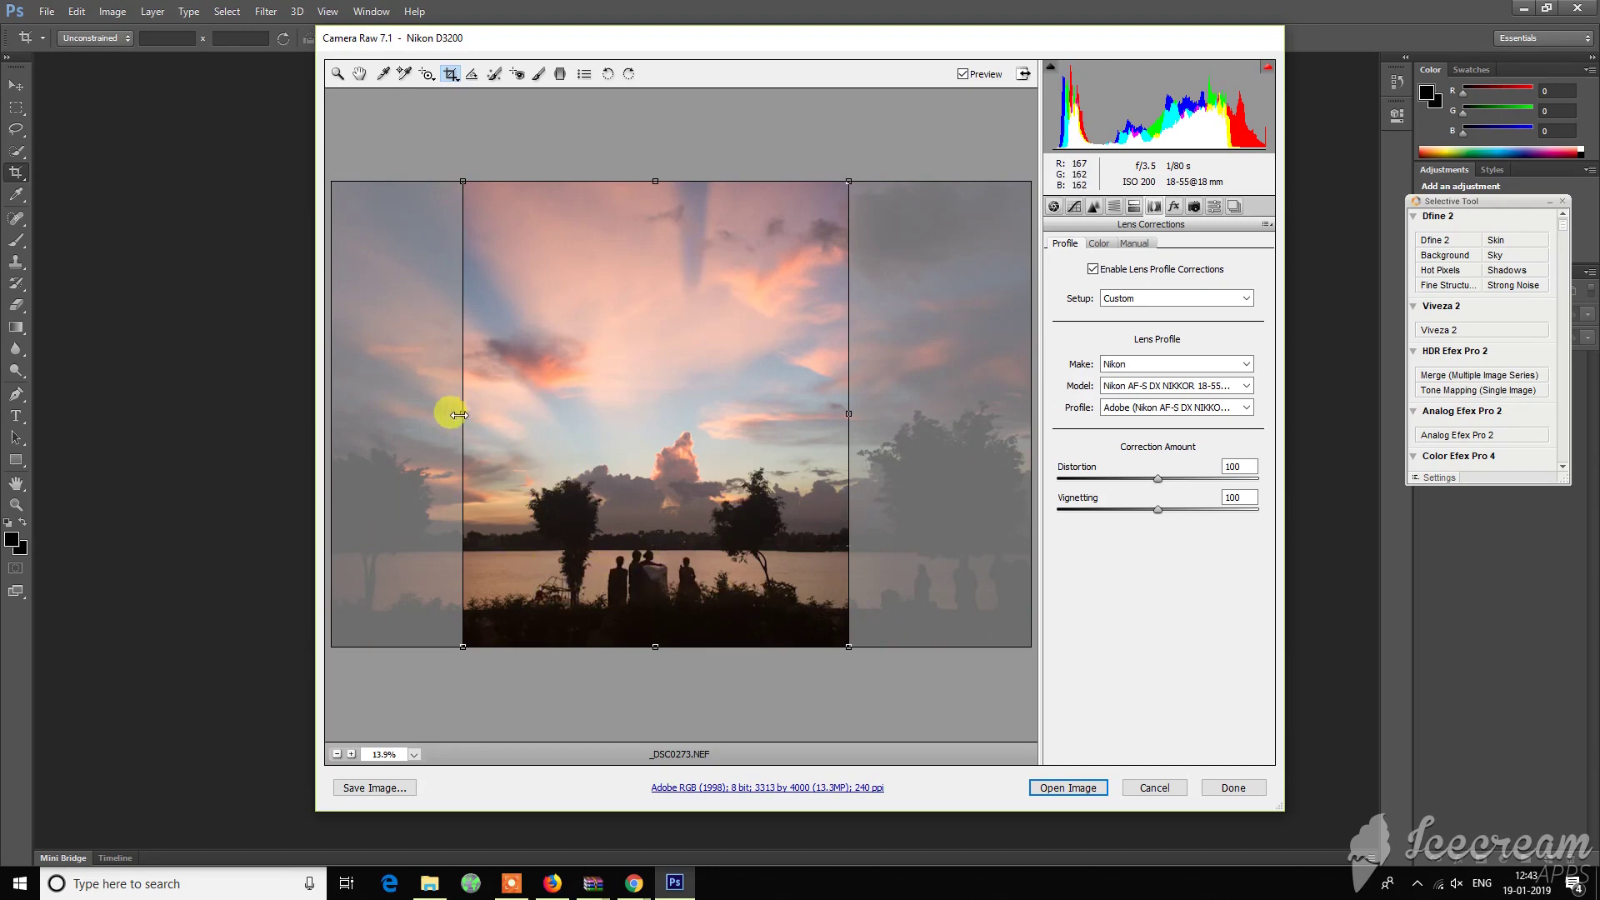
{"action": "left_click_drag", "start_coordinate": [441, 412], "coordinate": [432, 413]}
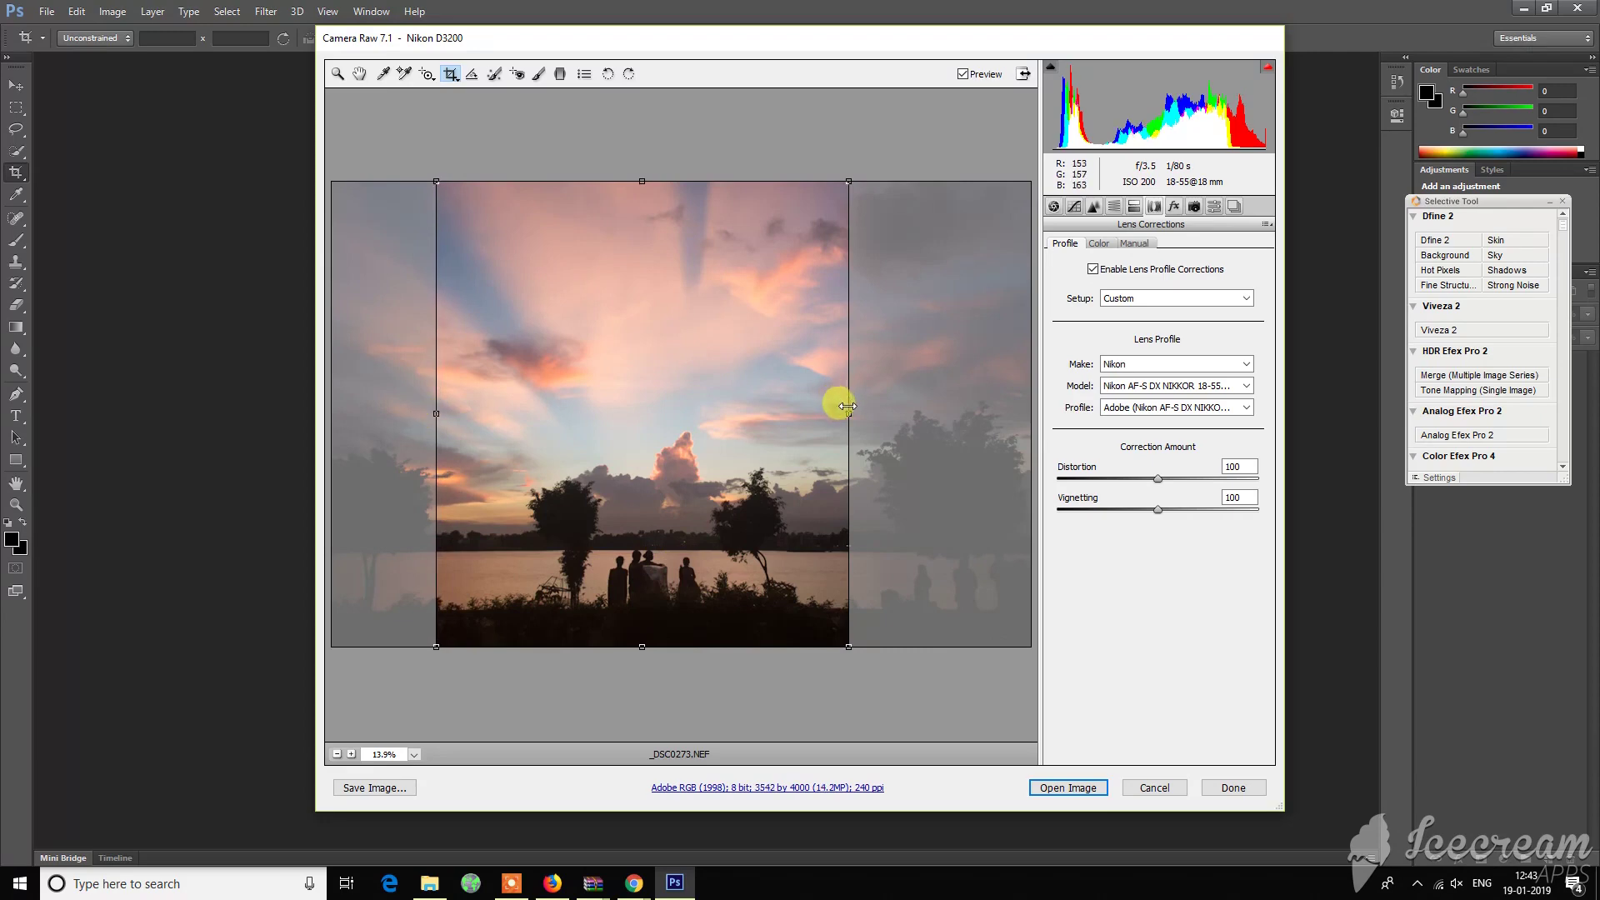
{"action": "left_click_drag", "start_coordinate": [847, 394], "coordinate": [855, 406]}
{"action": "left_click_drag", "start_coordinate": [429, 417], "coordinate": [454, 416]}
{"action": "key", "text": "z"}
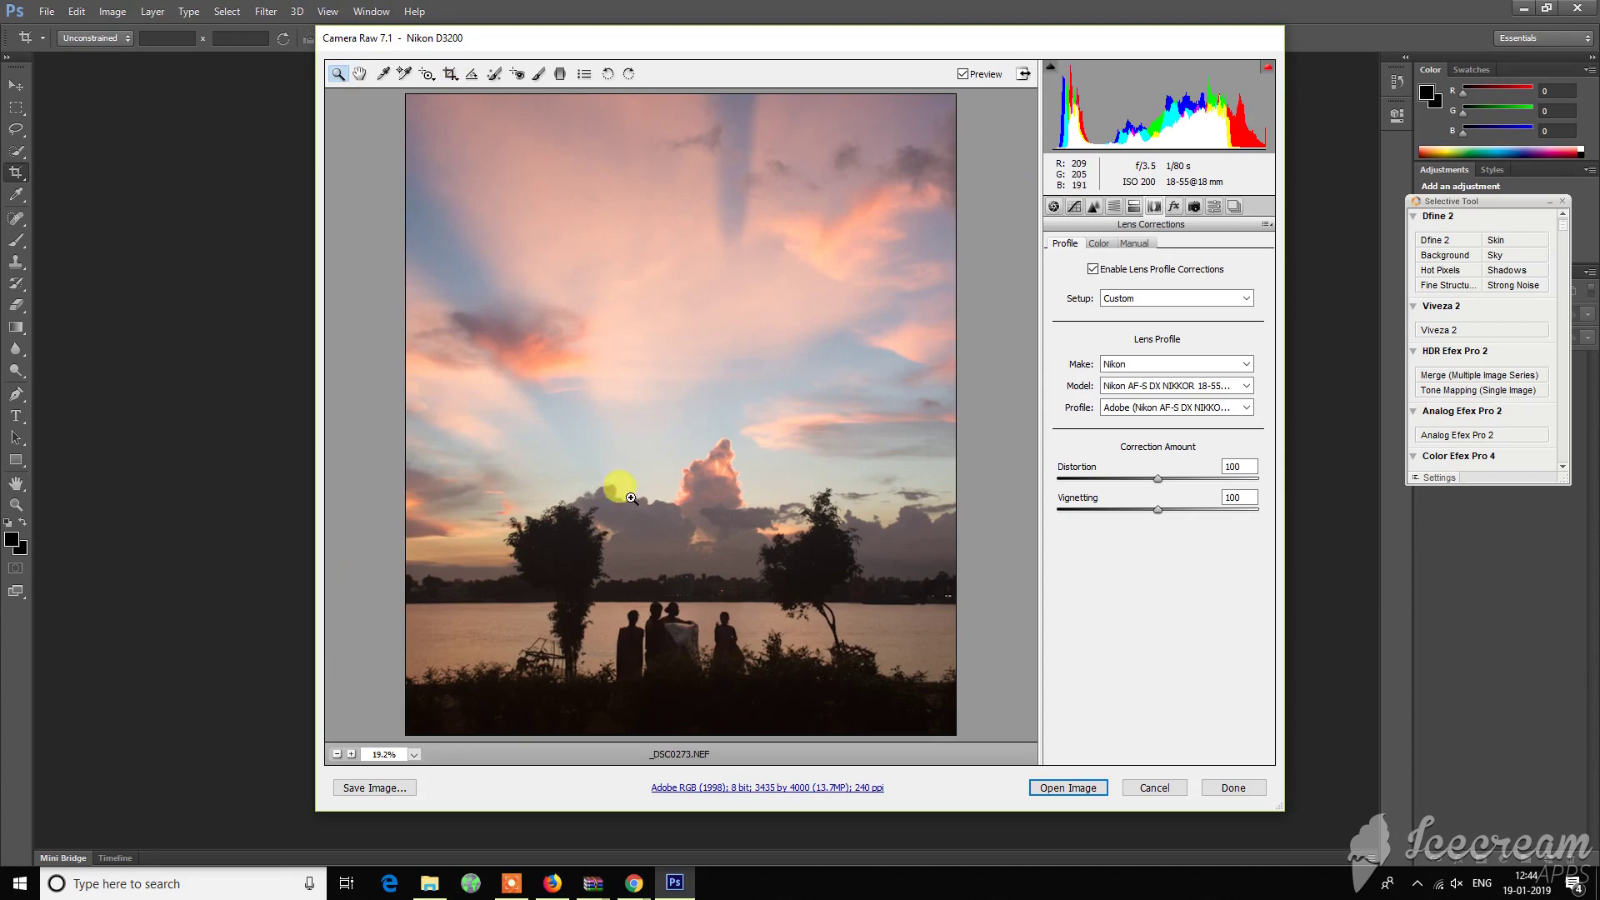
In the Basic panel set Contrast +44, Vibrance +29, Saturation +9 and Tint +31.
{"action": "left_click", "coordinate": [1053, 205]}
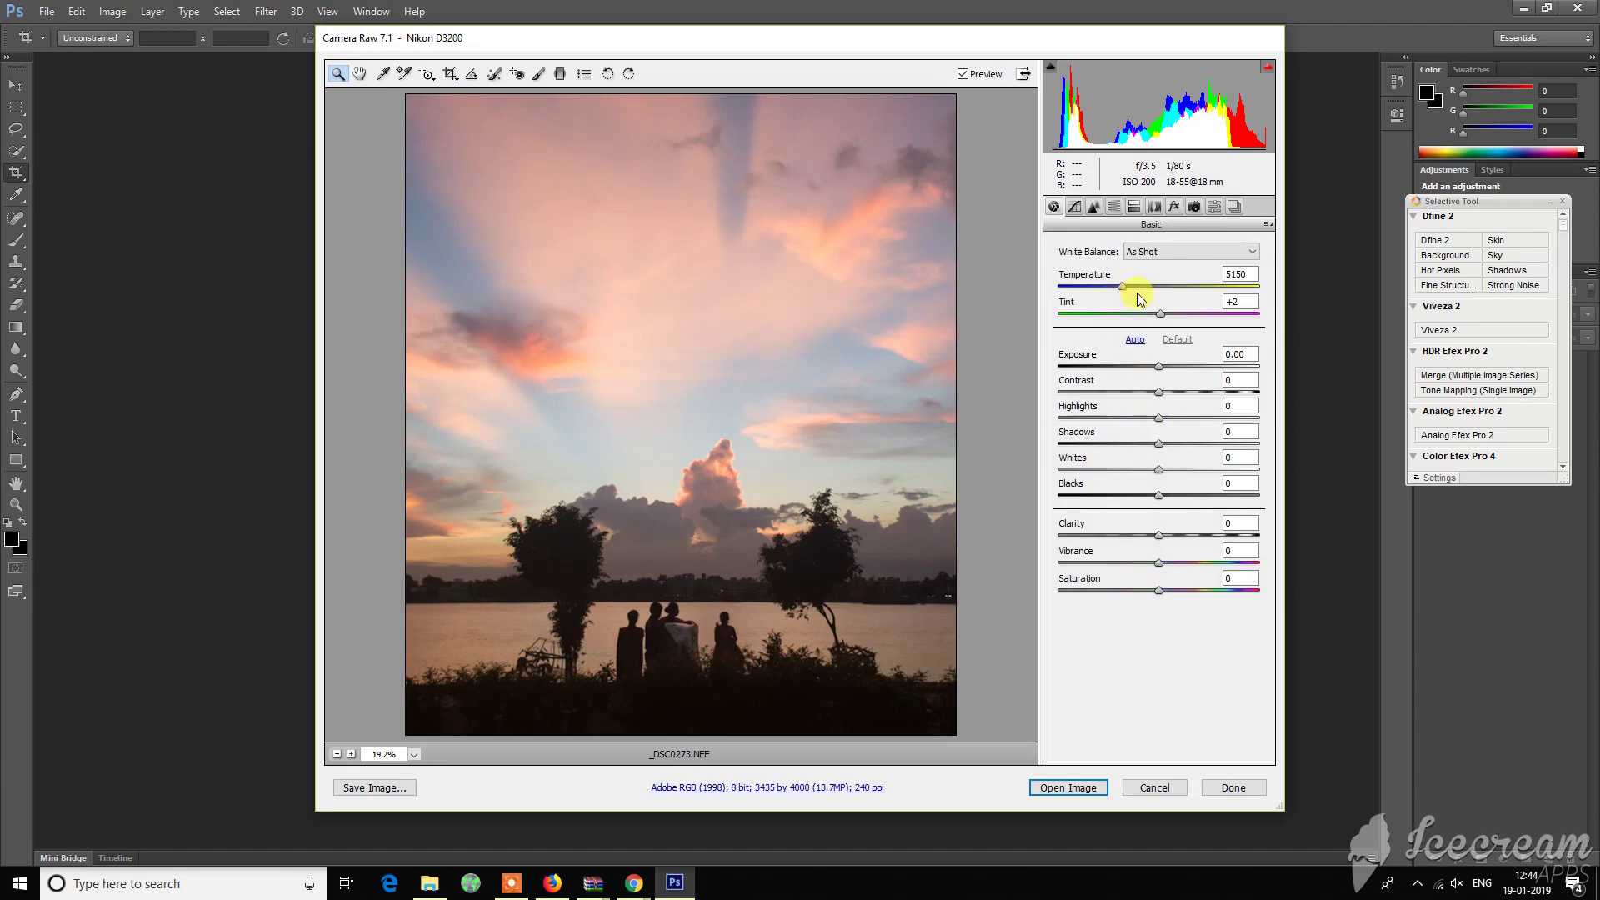
{"action": "left_click_drag", "start_coordinate": [1163, 392], "coordinate": [1202, 392]}
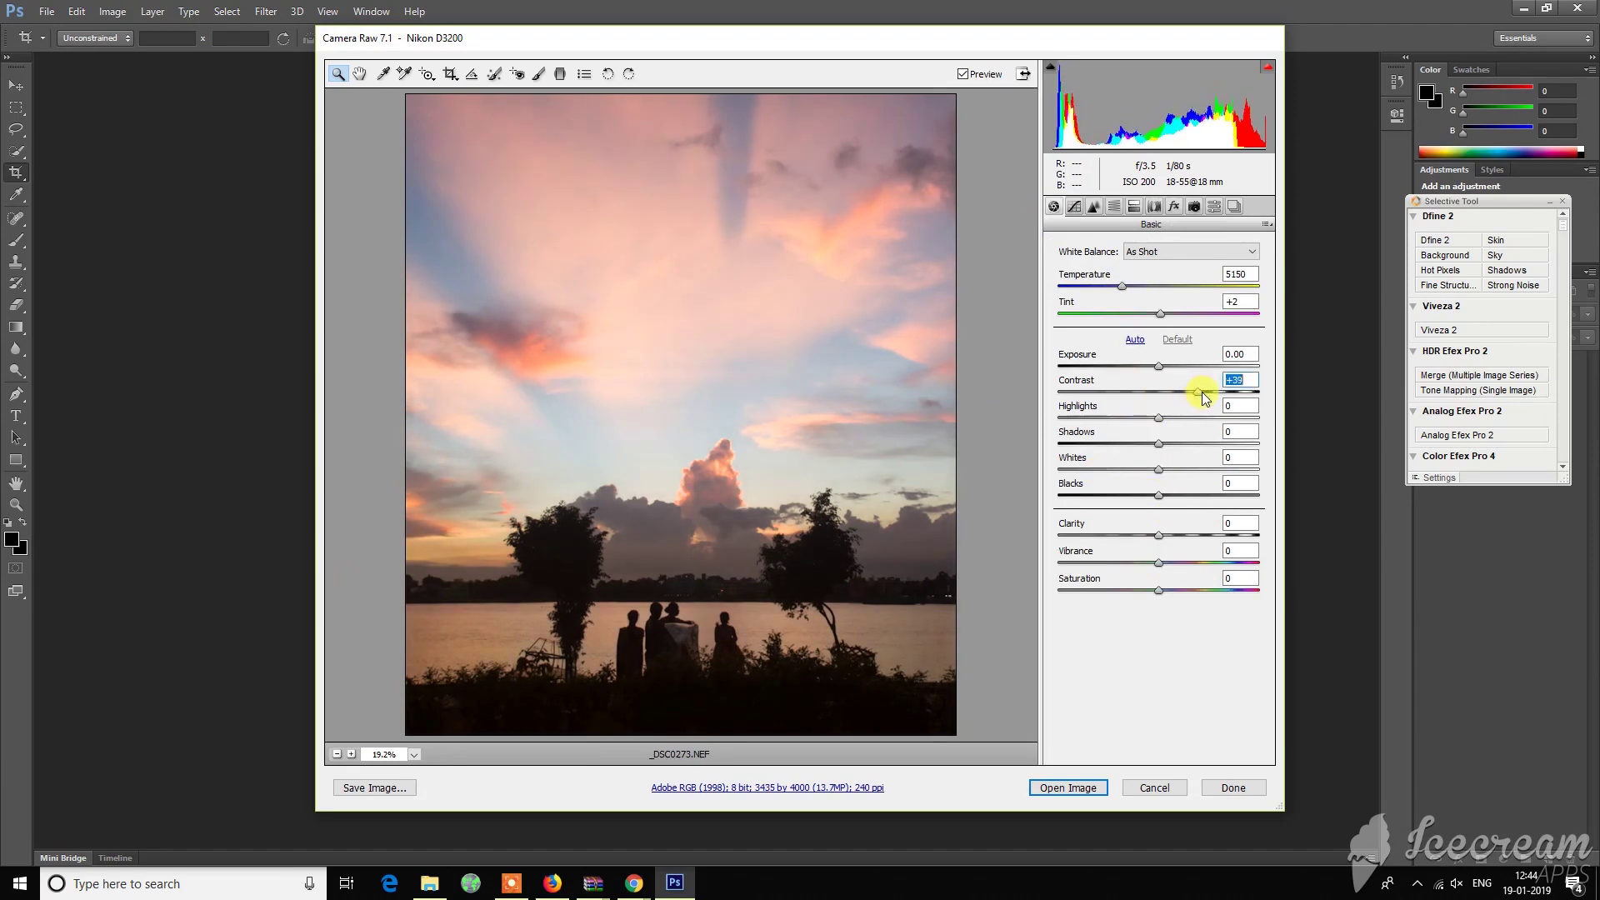
{"action": "left_click", "coordinate": [1188, 563]}
{"action": "left_click", "coordinate": [1187, 588]}
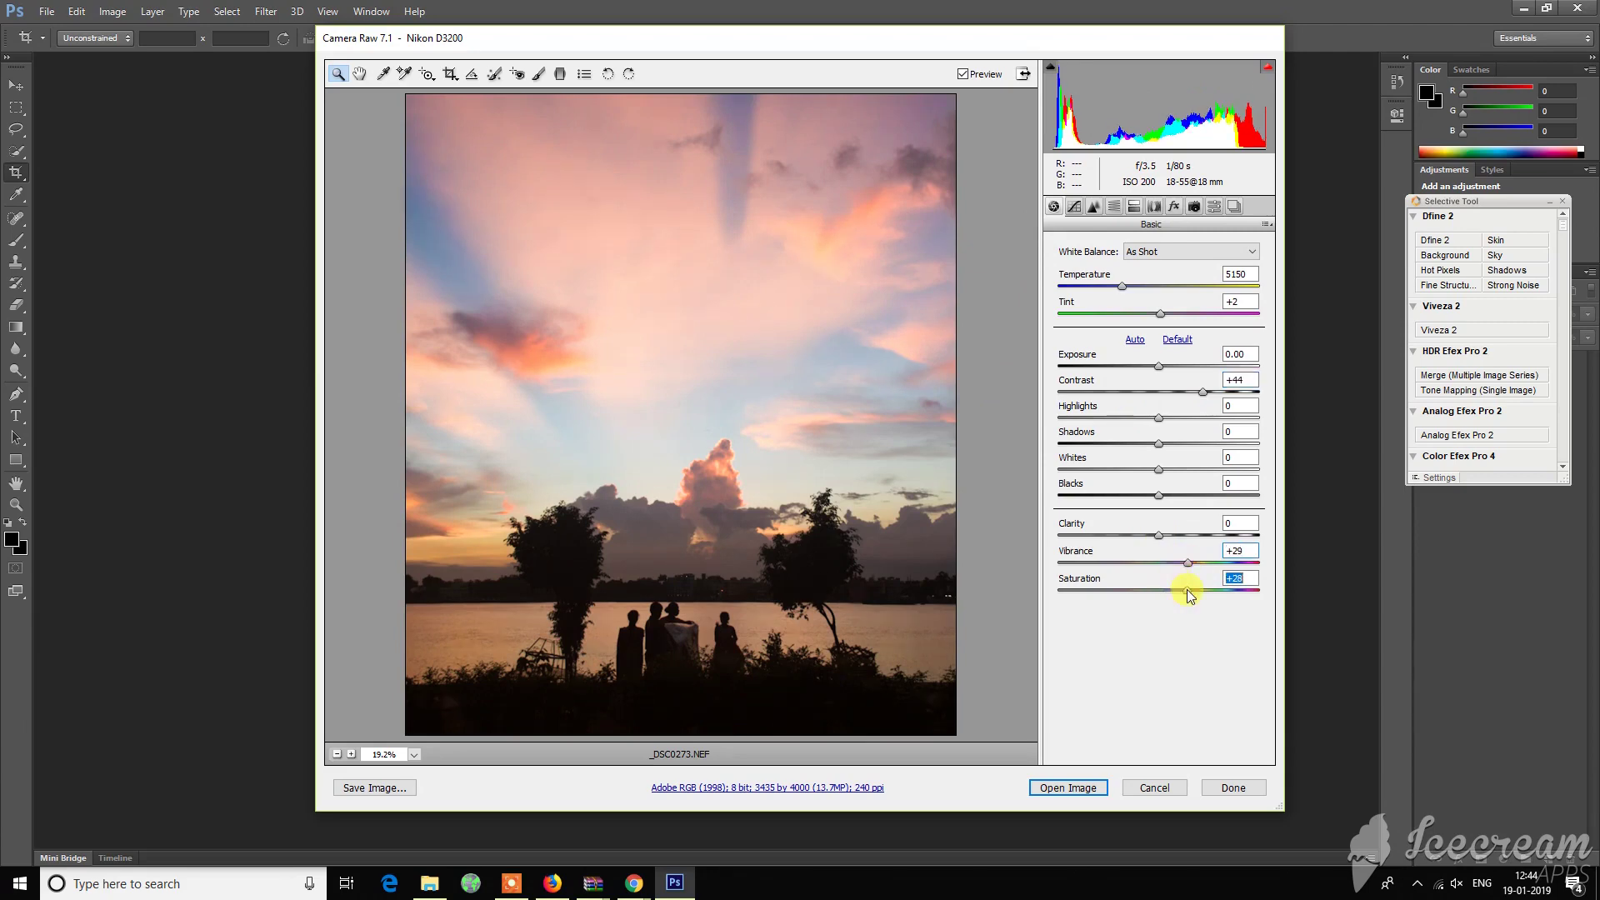
{"action": "left_click_drag", "start_coordinate": [1186, 589], "coordinate": [1168, 588]}
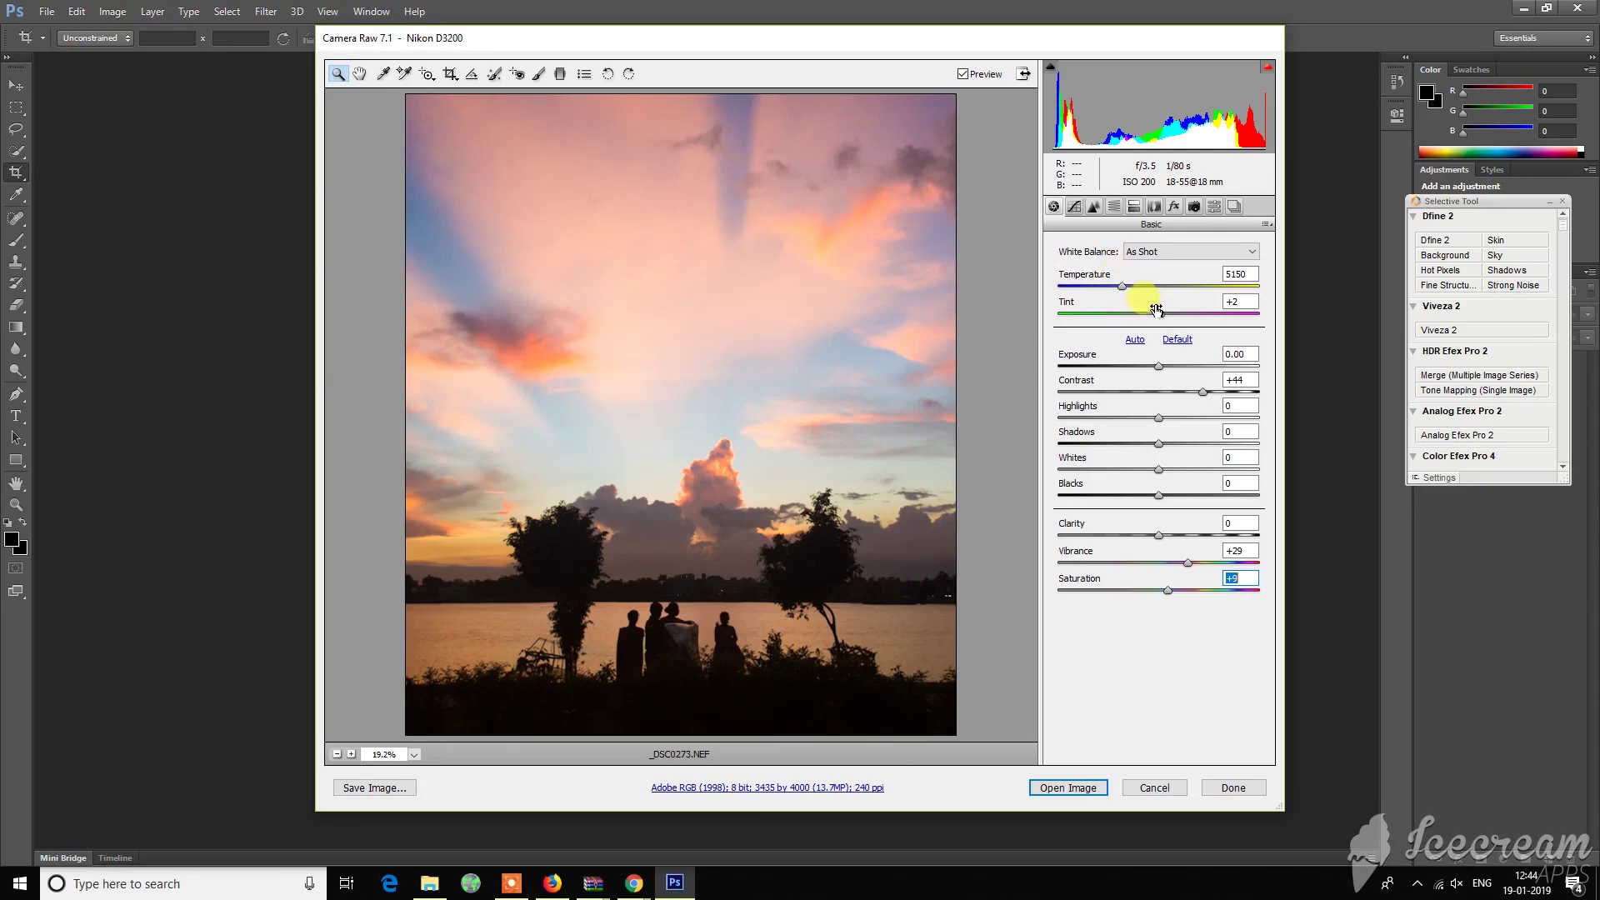
{"action": "mouse_move", "coordinate": [1161, 314]}
{"action": "left_mouse_down"}
{"action": "mouse_move", "coordinate": [1205, 315]}
{"action": "mouse_move", "coordinate": [1190, 315]}
{"action": "left_mouse_up"}
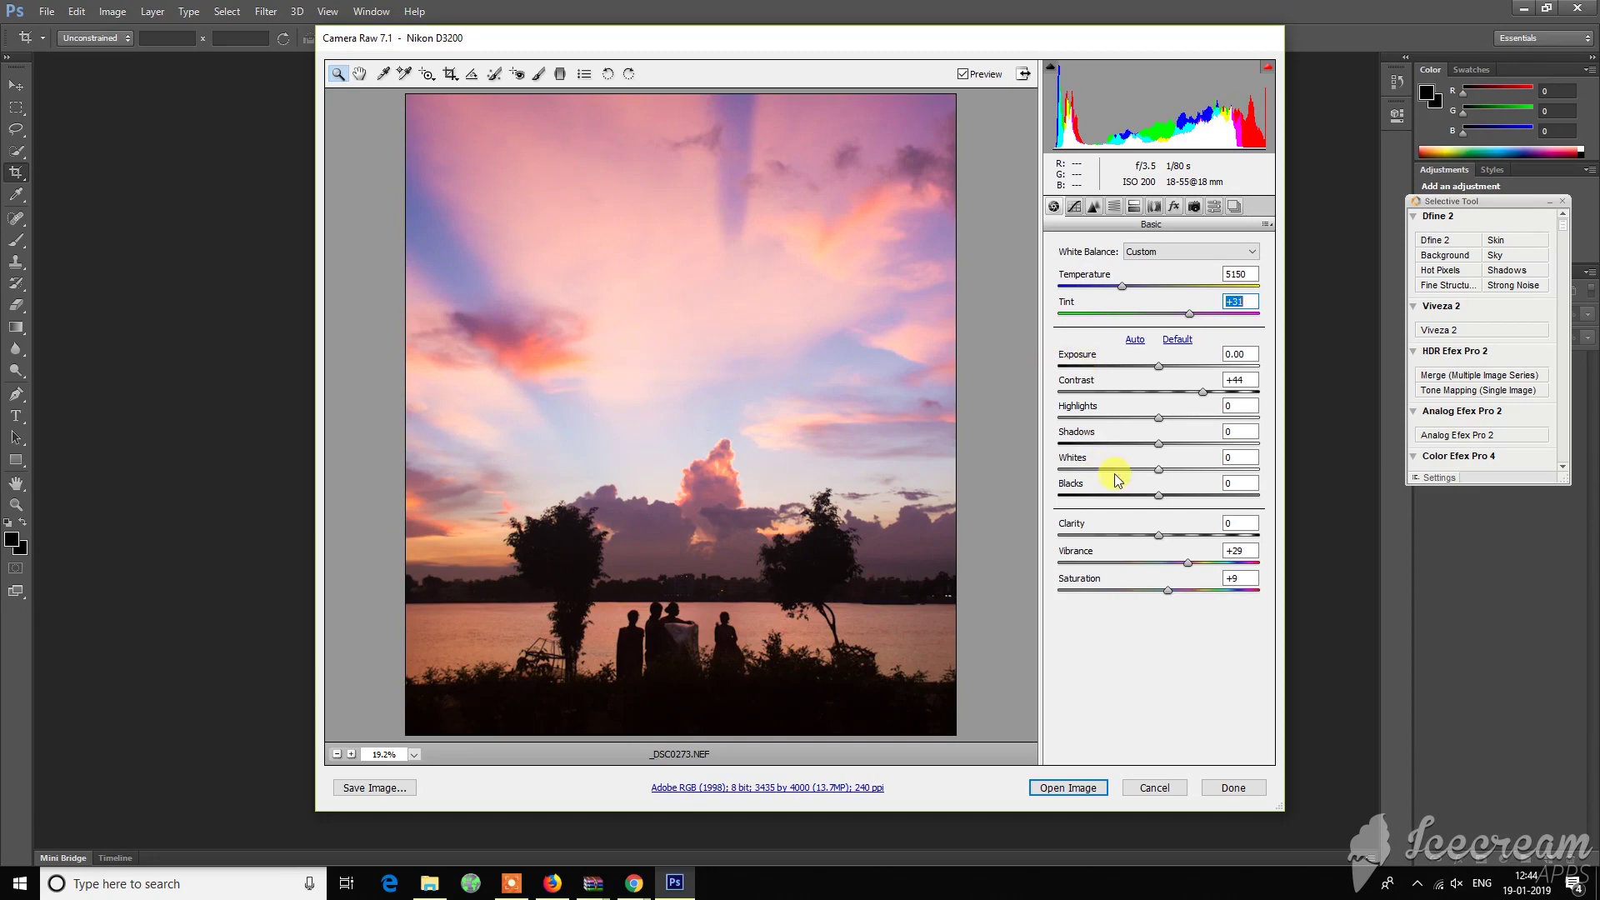
Set Shadows +2, Clarity +18, Saturation +18, lower Highlights, and open the photo in Photoshop.
{"action": "left_click_drag", "start_coordinate": [1227, 443], "coordinate": [1165, 458]}
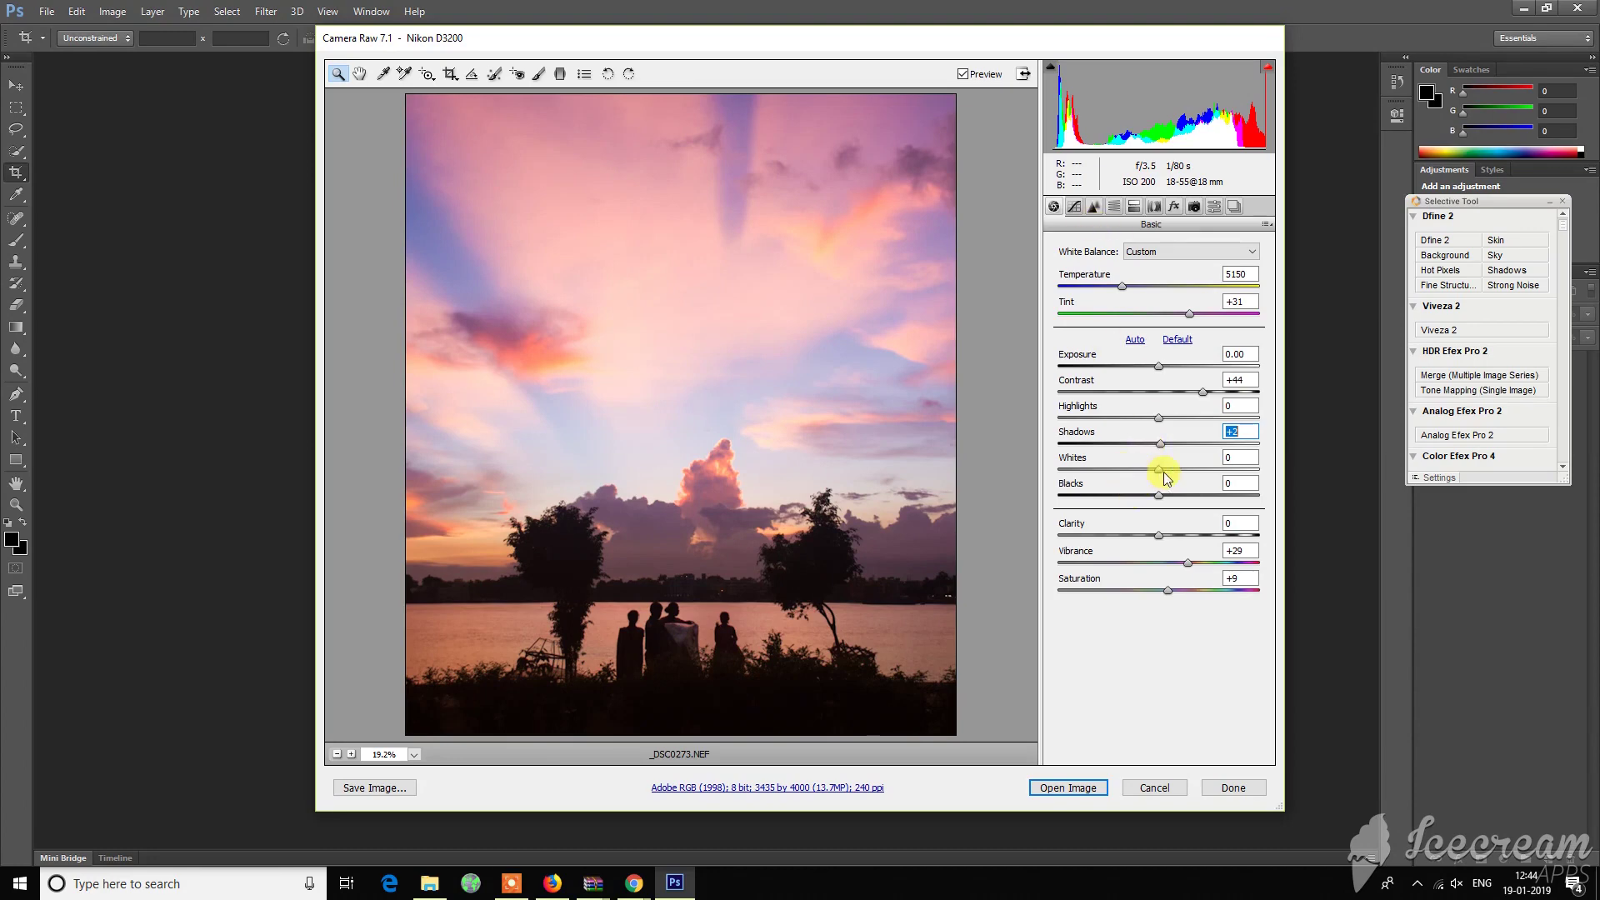
{"action": "left_click", "coordinate": [1171, 536]}
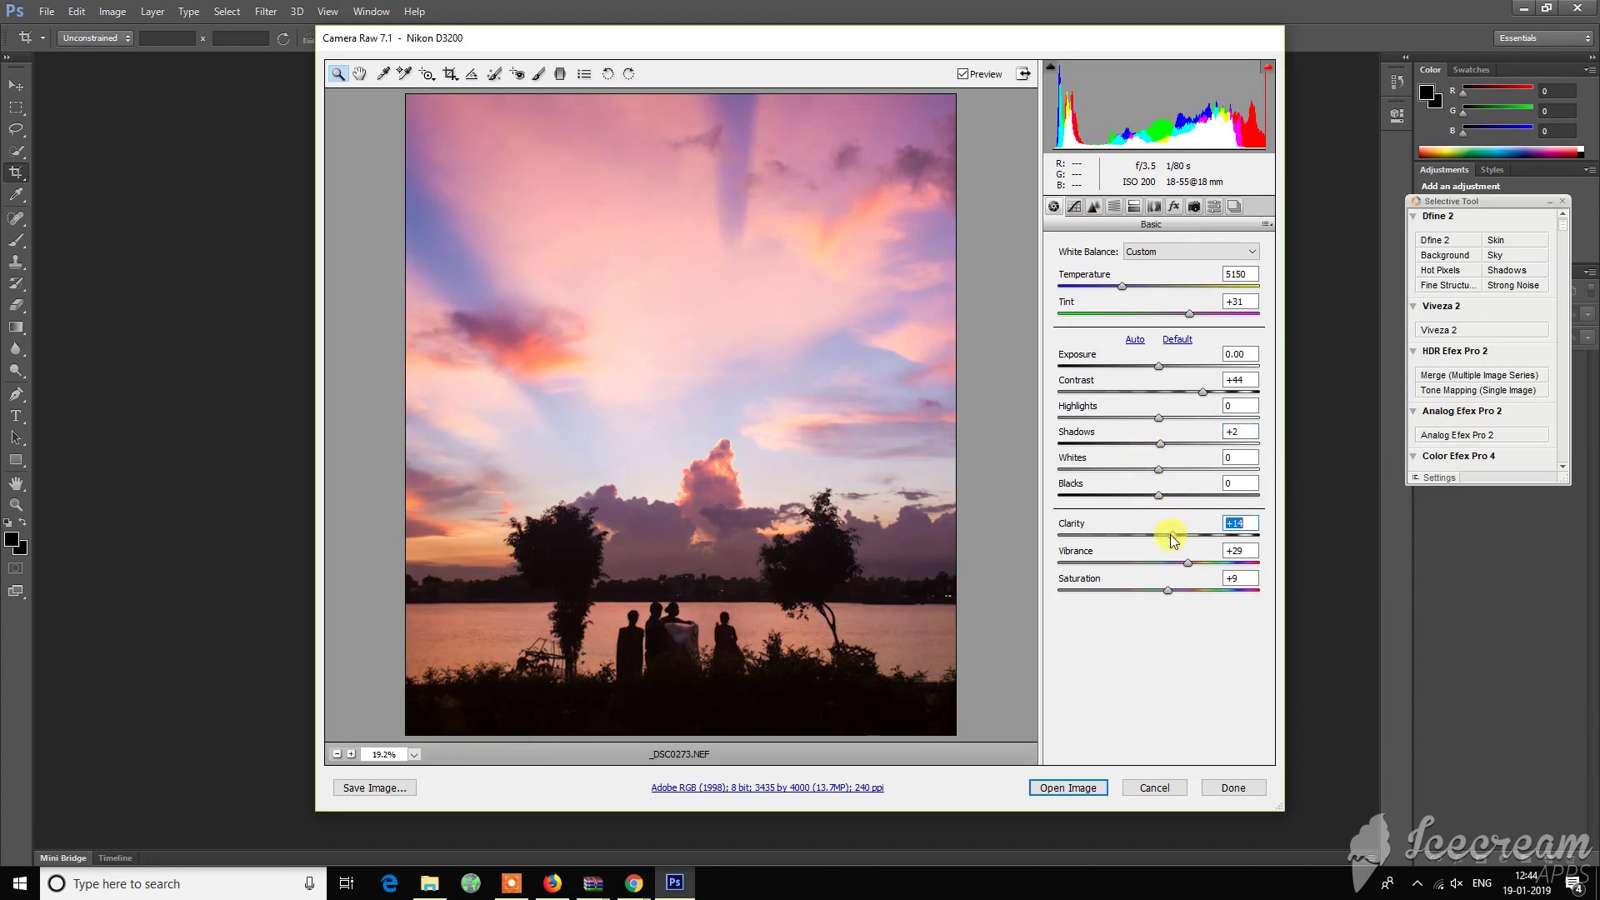
{"action": "left_click_drag", "start_coordinate": [1172, 538], "coordinate": [1177, 534]}
{"action": "left_click_drag", "start_coordinate": [1177, 594], "coordinate": [1176, 589]}
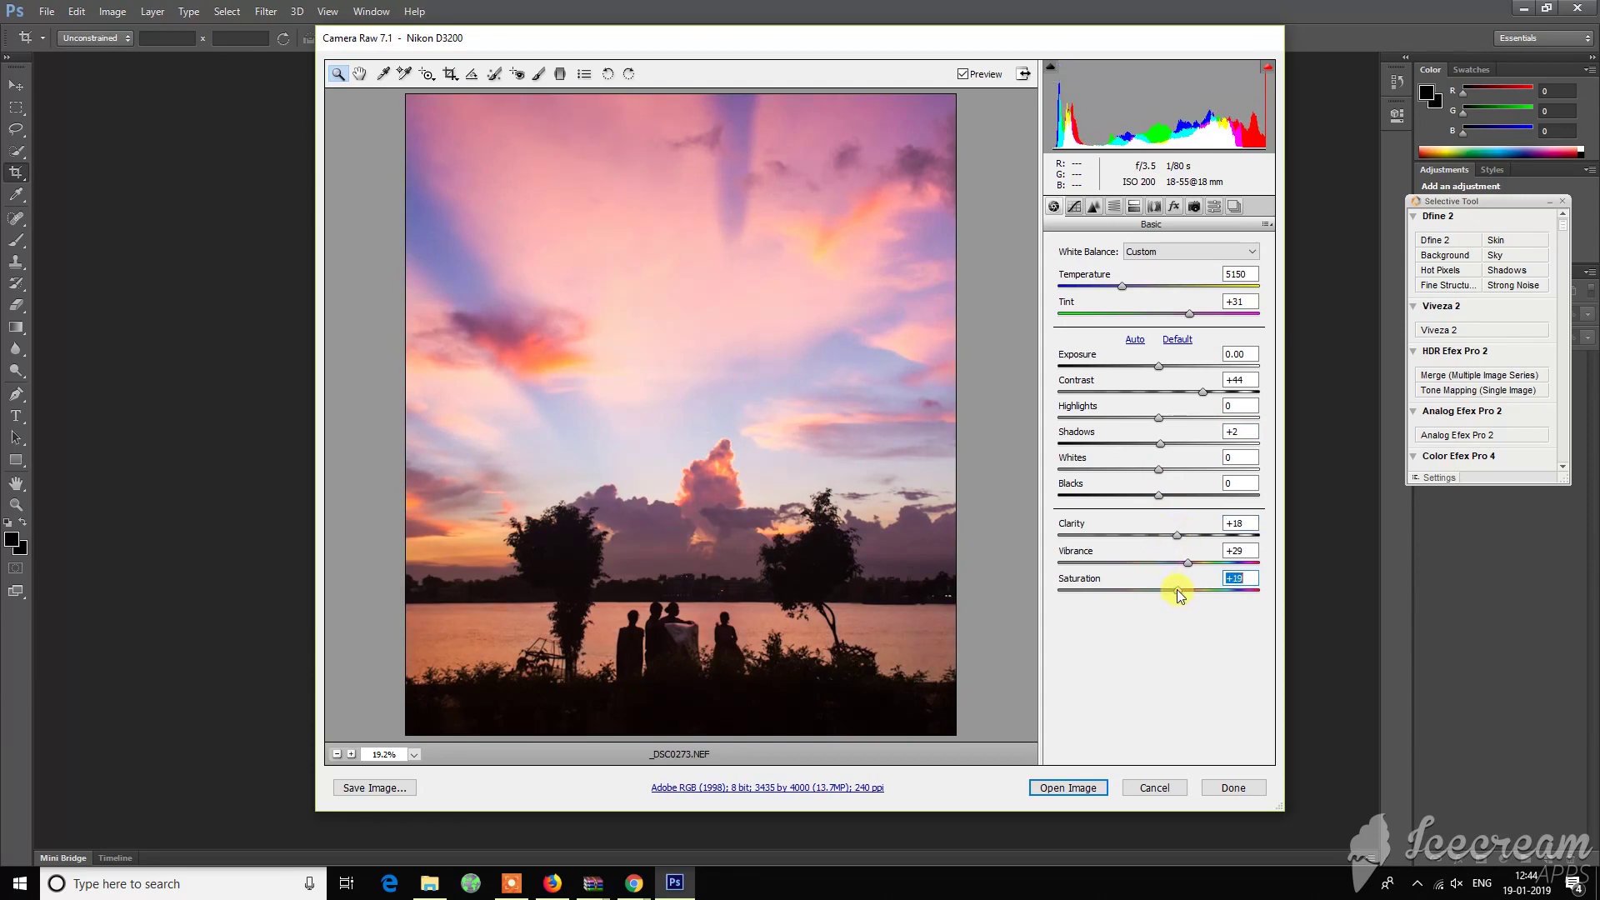
{"action": "left_click_drag", "start_coordinate": [1159, 418], "coordinate": [1118, 426]}
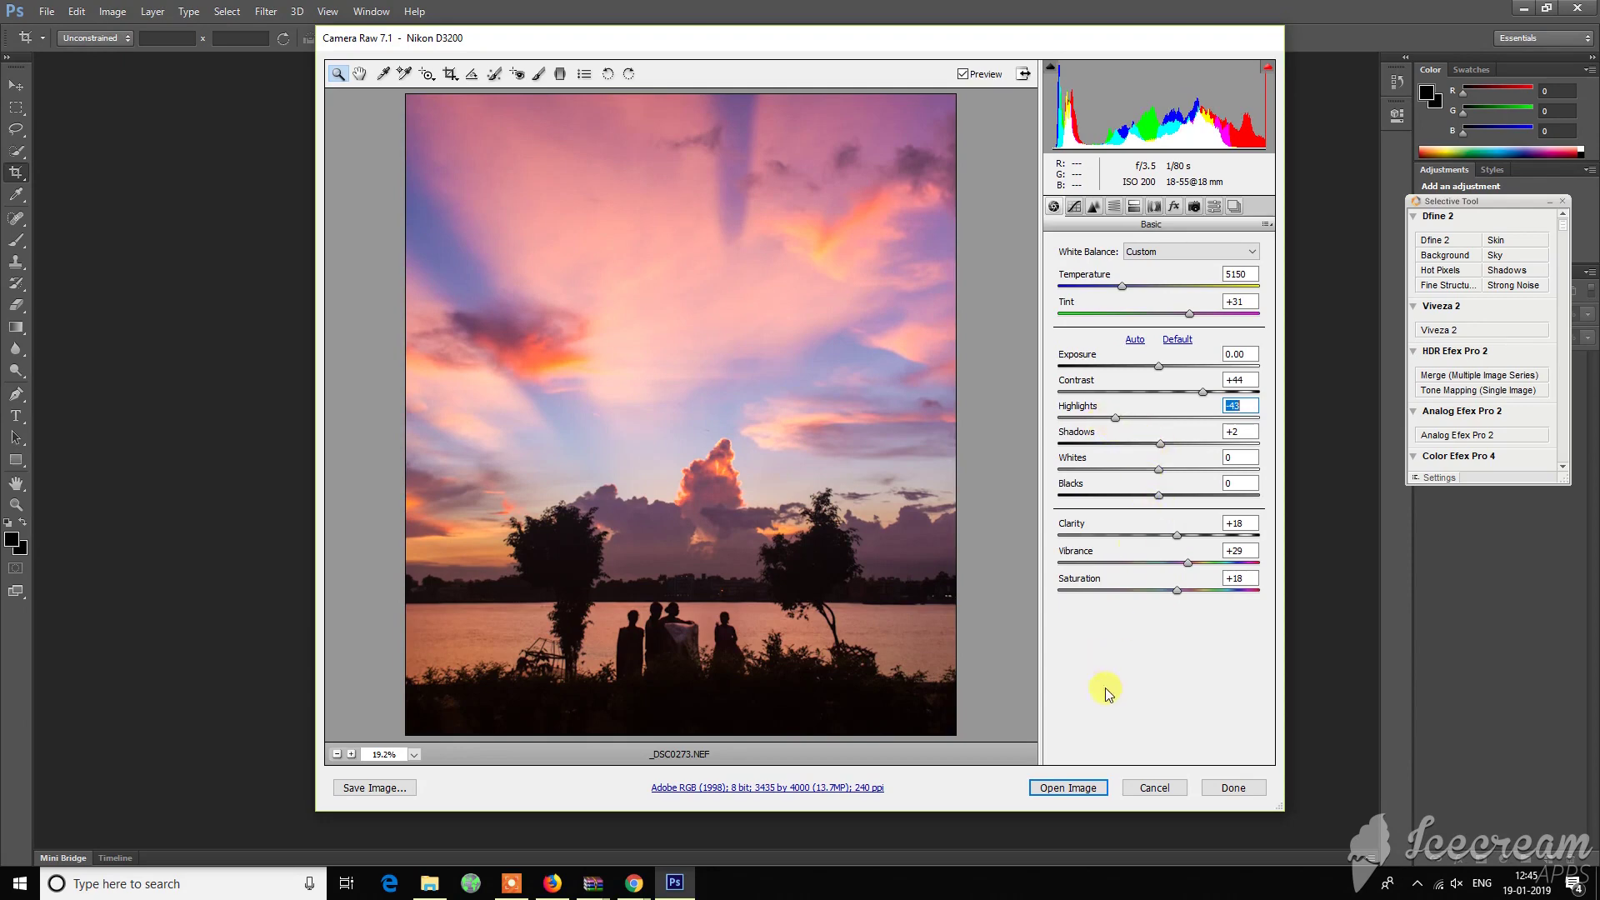
{"action": "left_click", "coordinate": [1079, 788]}
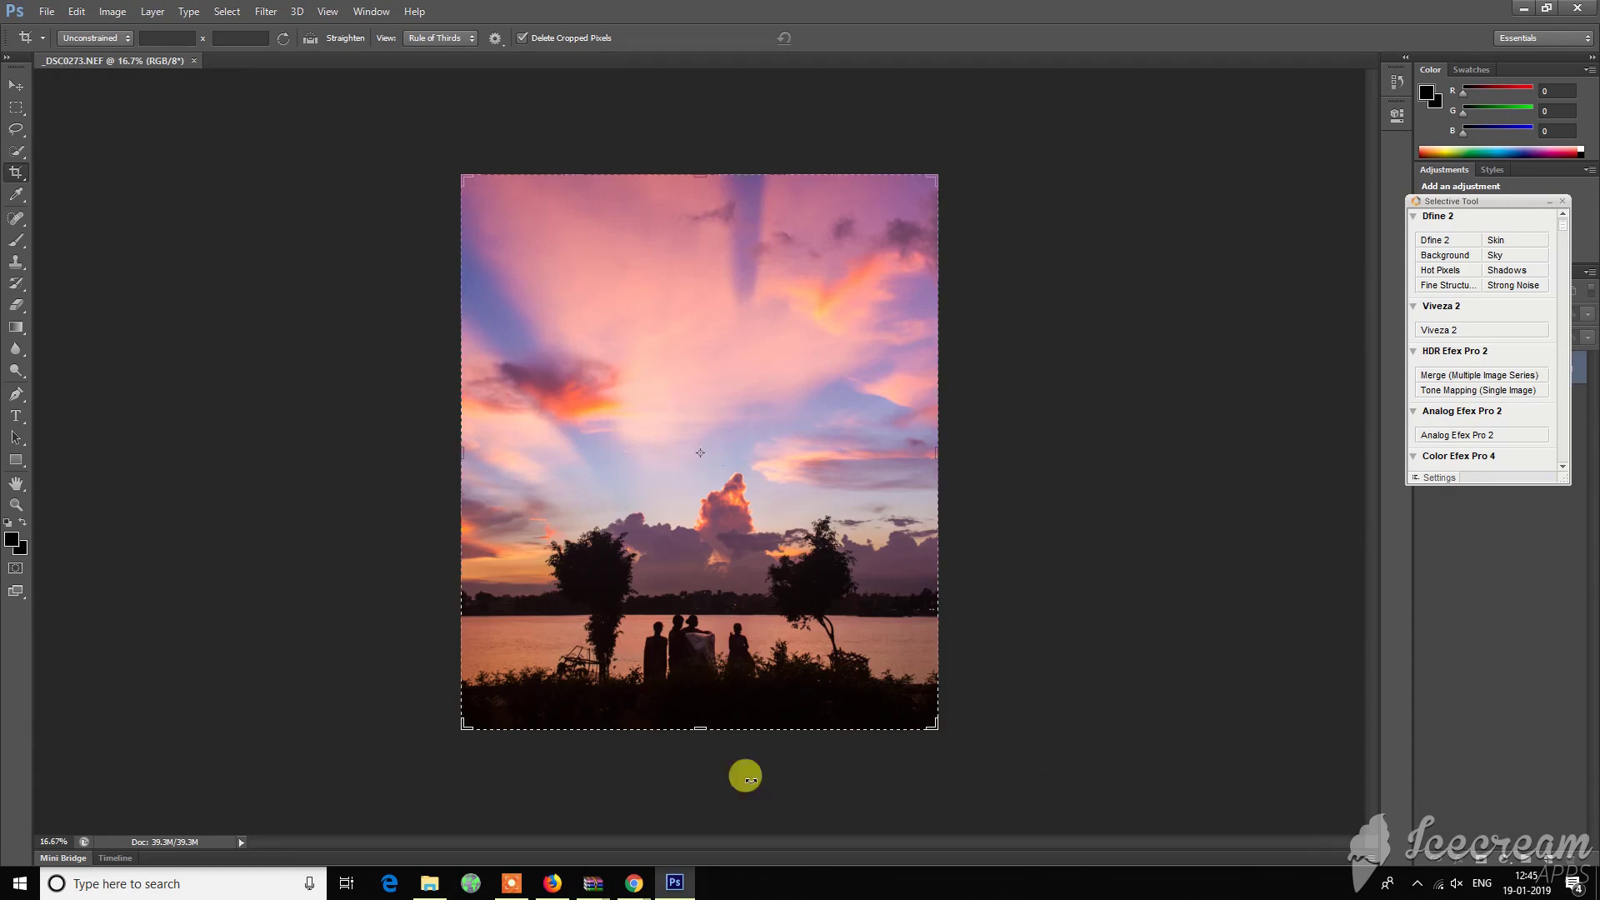
Drag the crop frame to a portrait shape and move the Selective Tool panel off the Layers panel.
{"action": "key", "text": "ctrl+plus"}
{"action": "key", "text": "ctrl+plus"}
{"action": "key", "text": "ctrl+plus"}
{"action": "scroll", "coordinate": [721, 658], "scroll_direction": "down", "scroll_amount": 1}
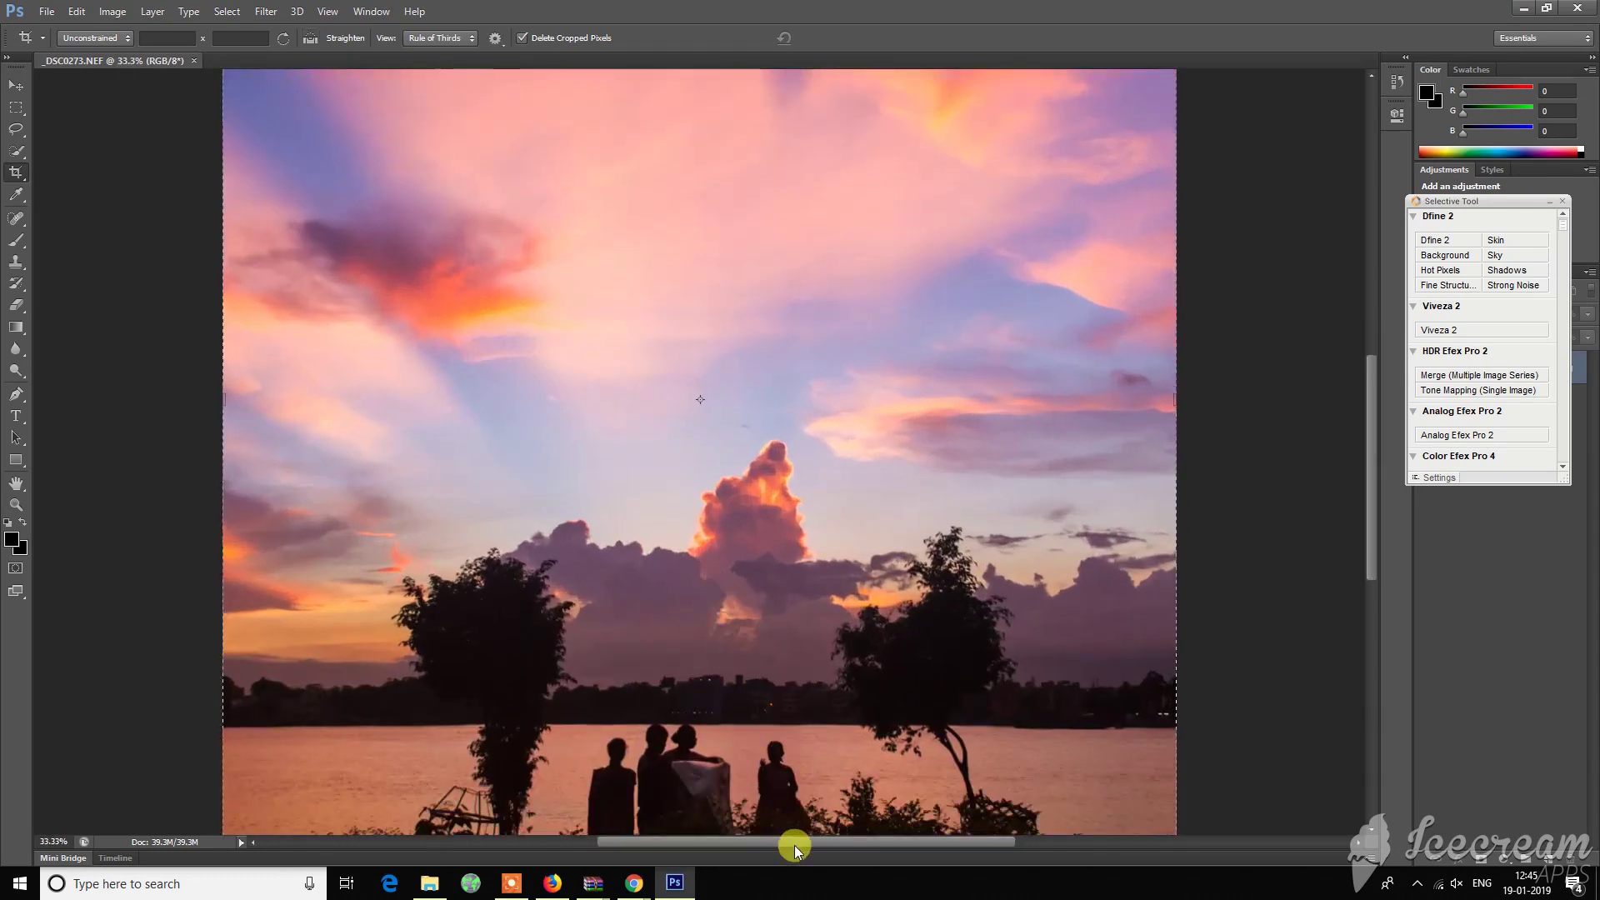
{"action": "left_click_drag", "start_coordinate": [793, 845], "coordinate": [899, 855]}
{"action": "key", "text": "ctrl"}
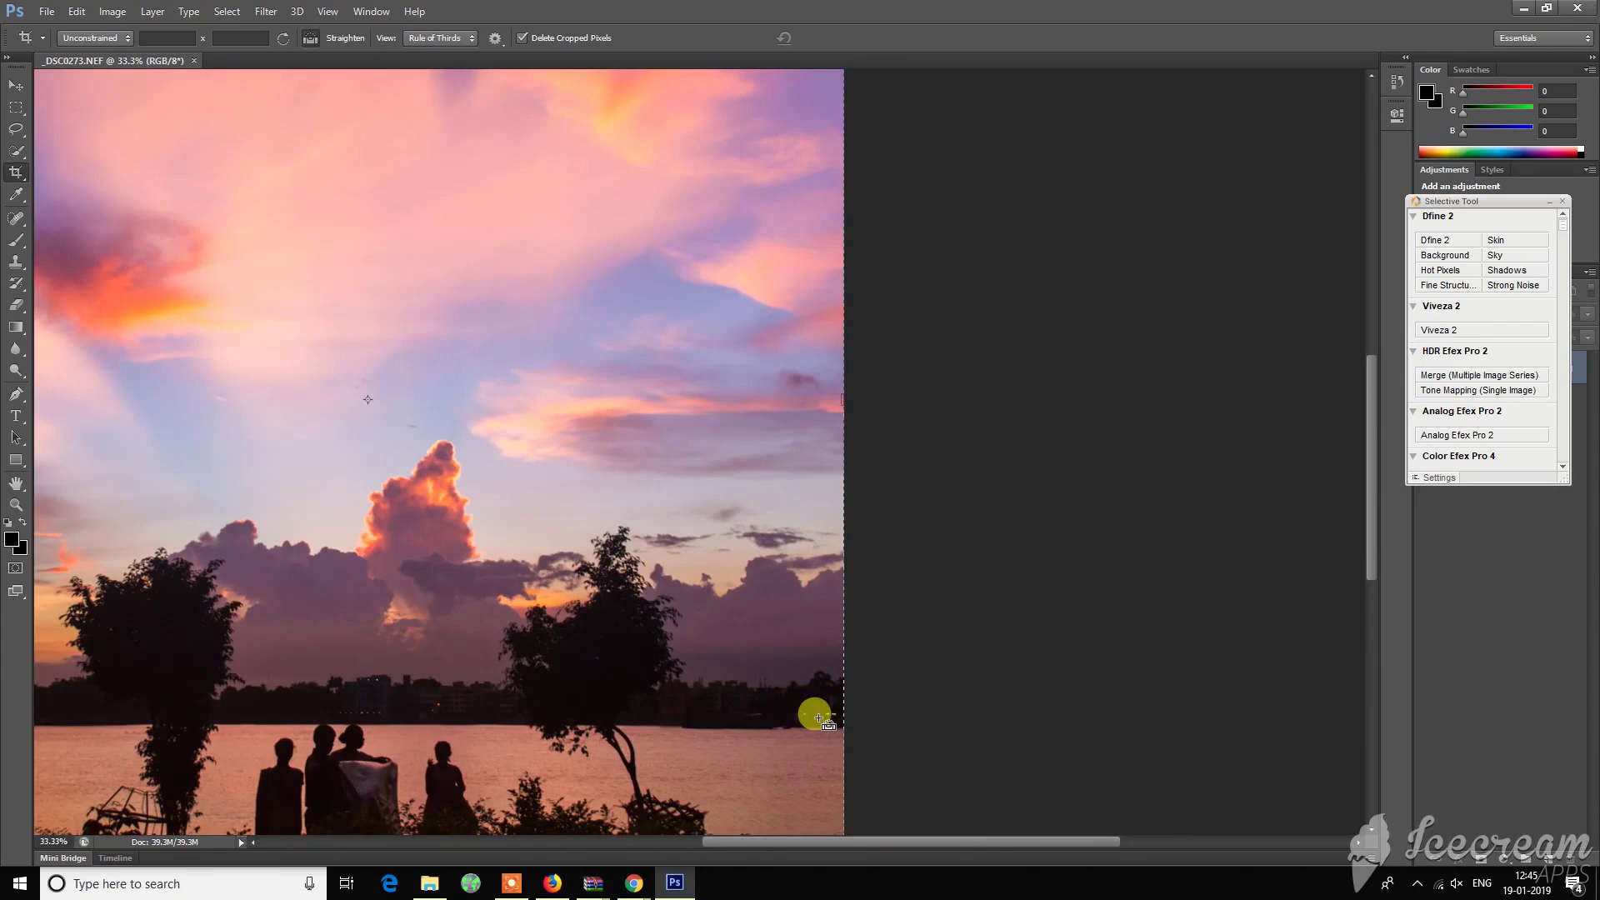
{"action": "key", "text": "ctrl+minus"}
{"action": "key", "text": "ctrl+minus"}
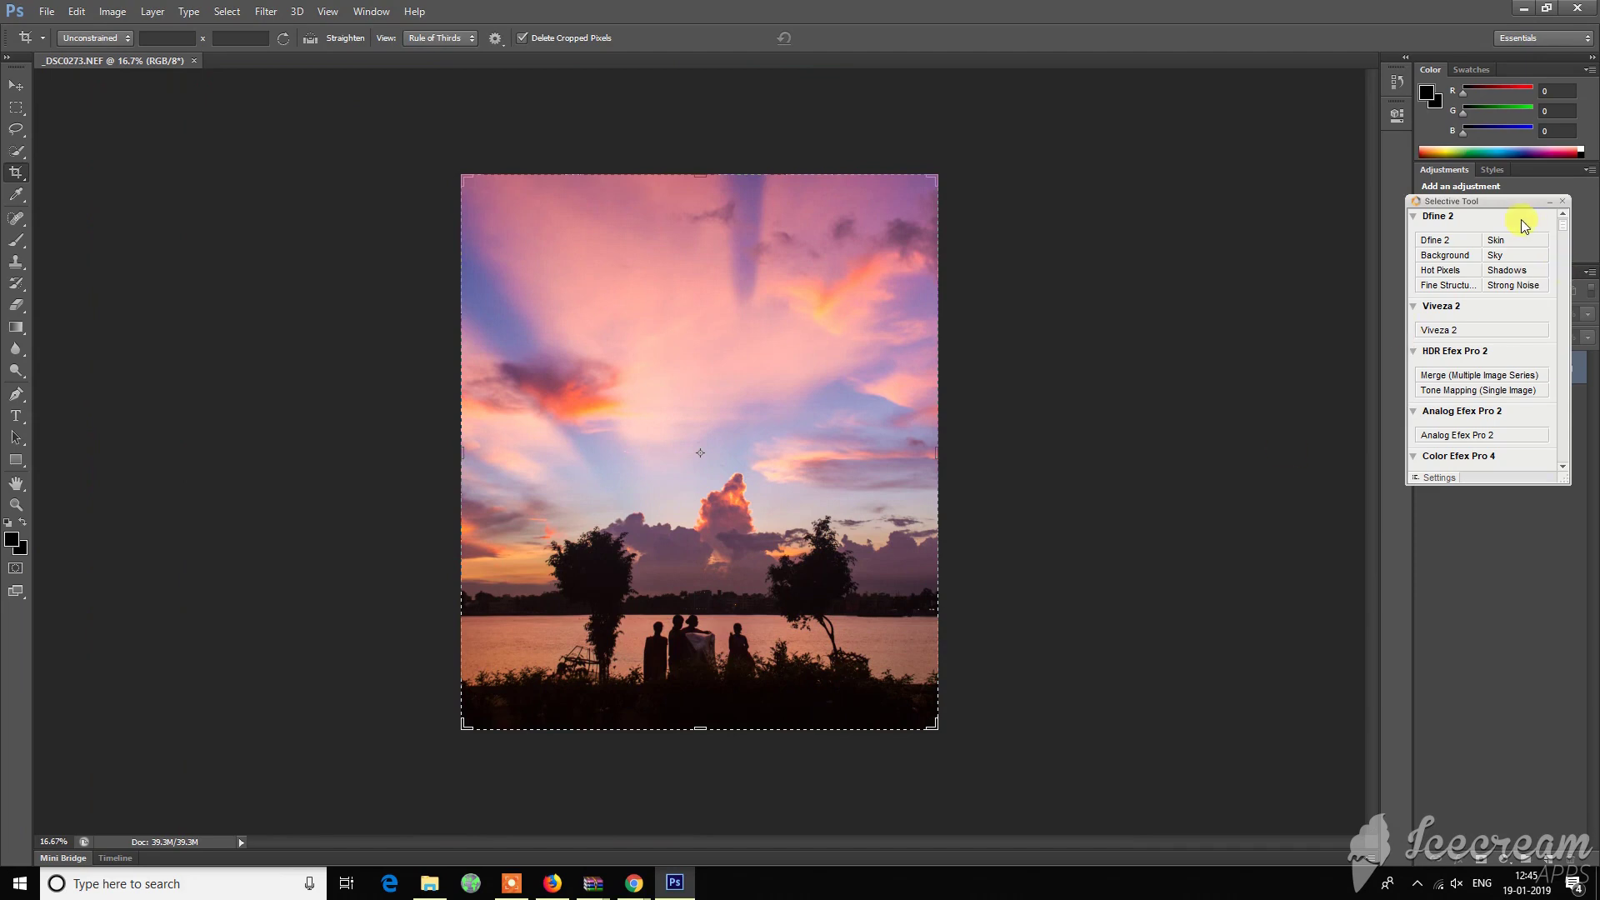
{"action": "left_click_drag", "start_coordinate": [1521, 201], "coordinate": [1224, 133]}
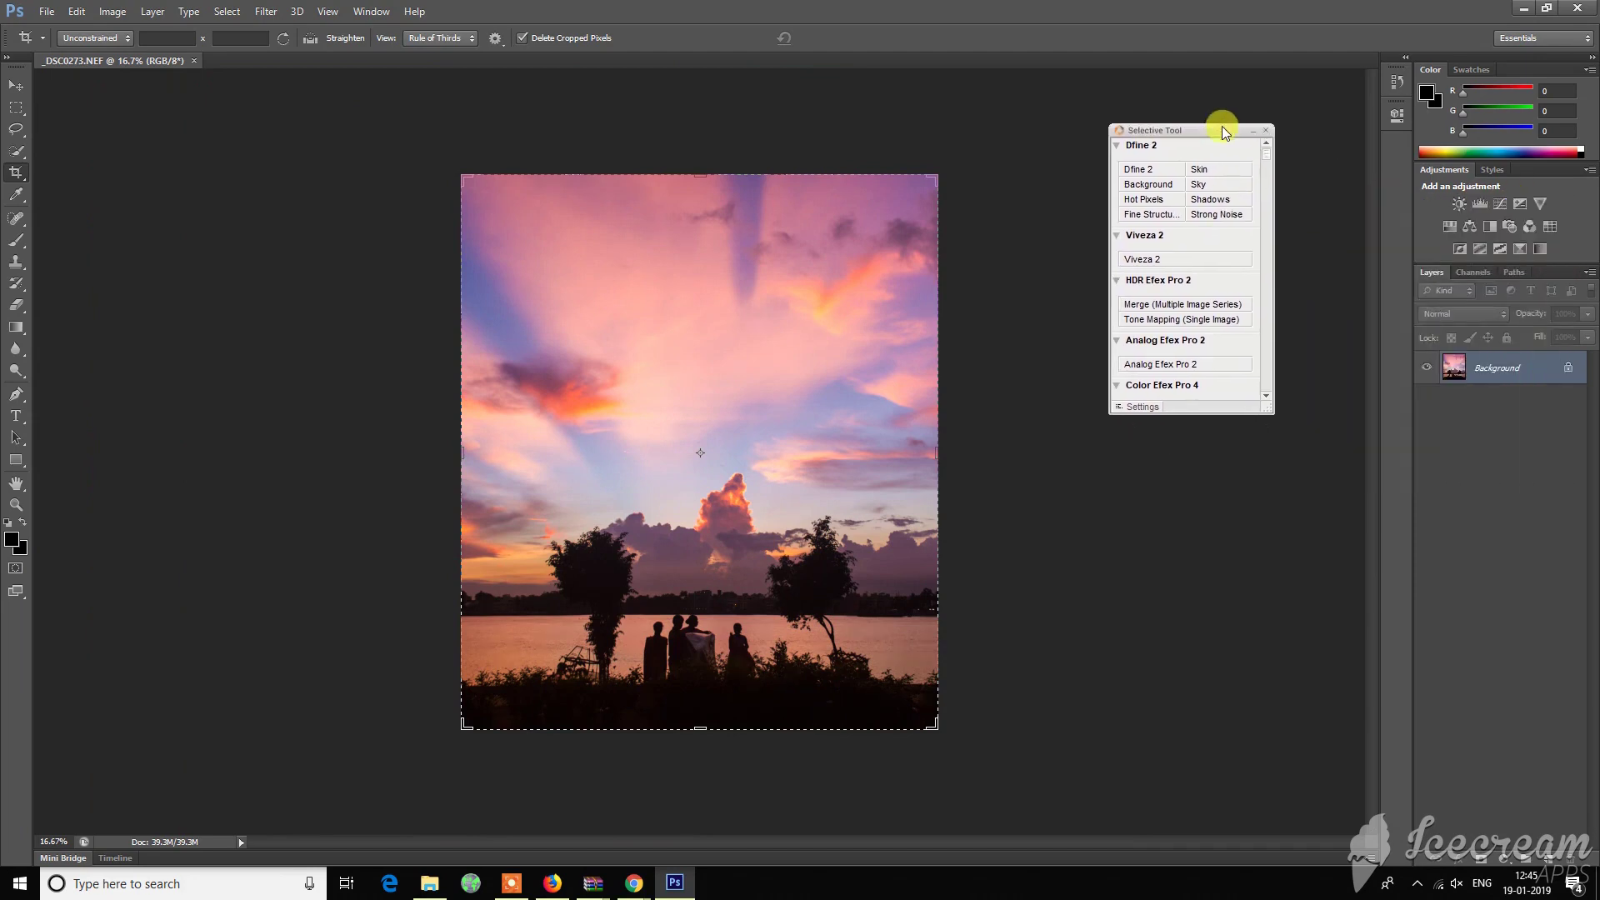
Duplicate the photo to Layer 1 and set up a size-19 Spot Healing Brush at 200% zoom.
{"action": "key", "text": "ctrl+j"}
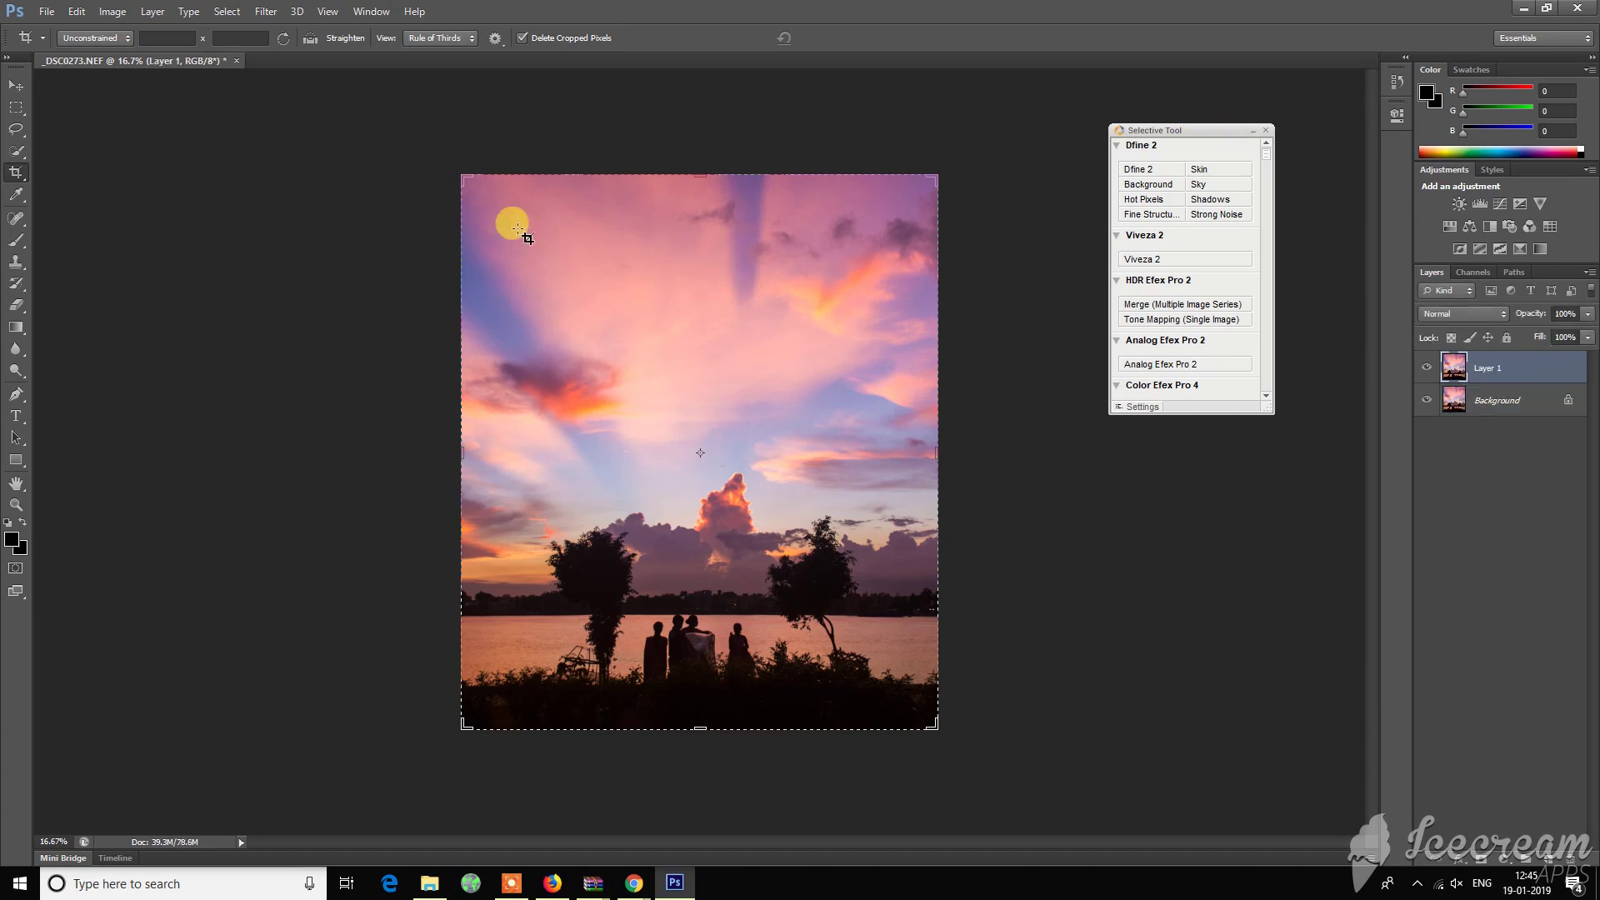
{"action": "left_click", "coordinate": [15, 218]}
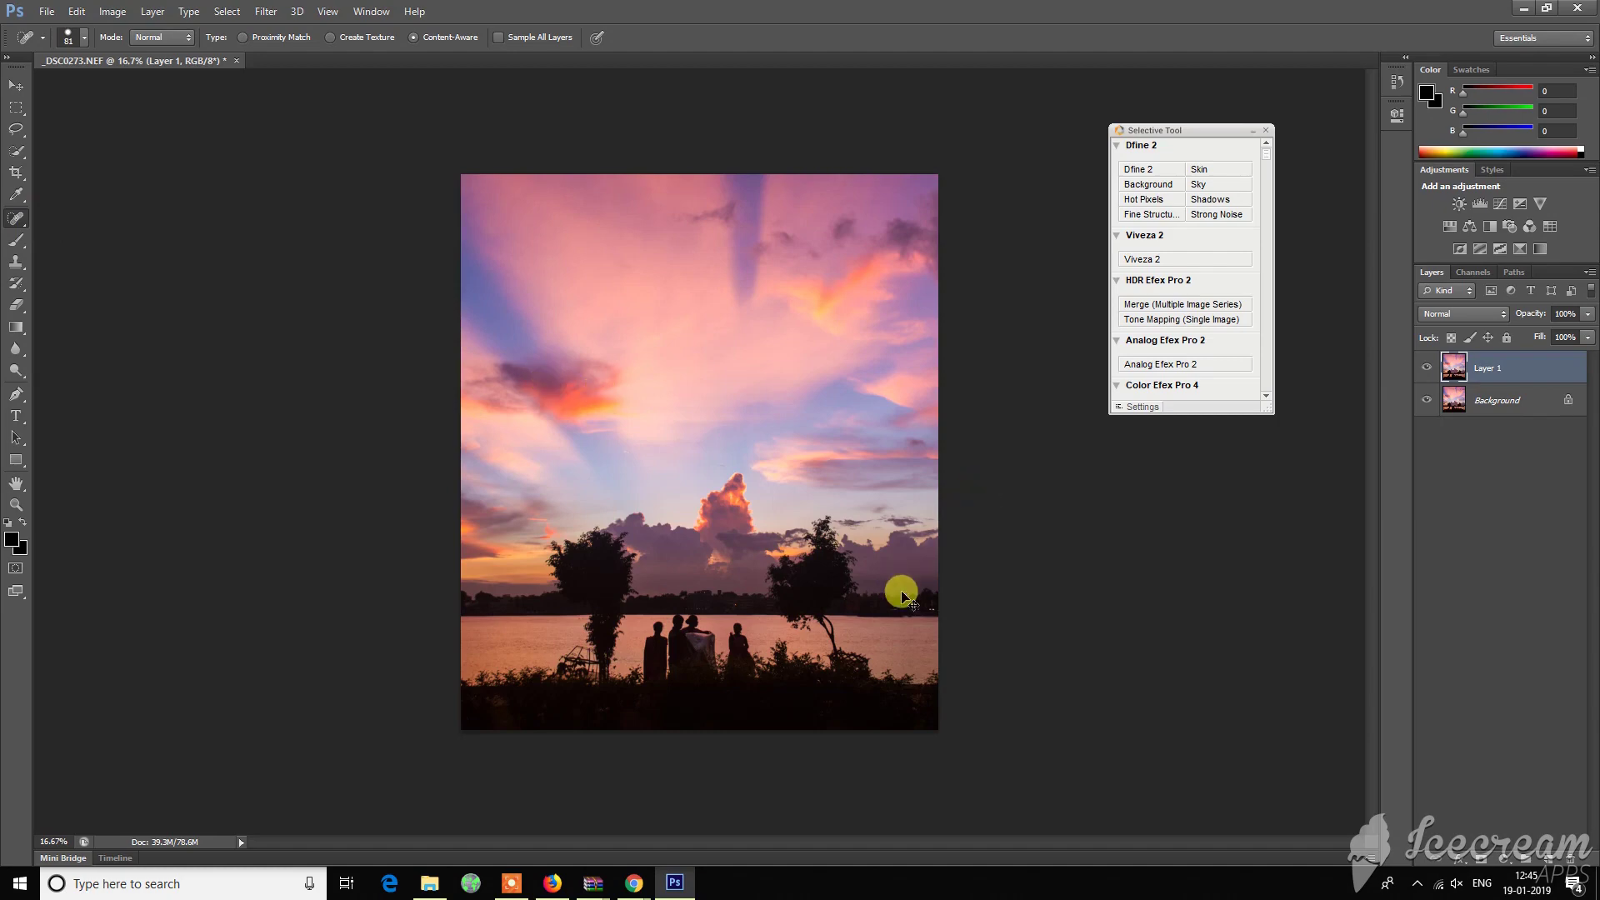
{"action": "scroll", "coordinate": [902, 595], "scroll_direction": "up", "scroll_amount": 5}
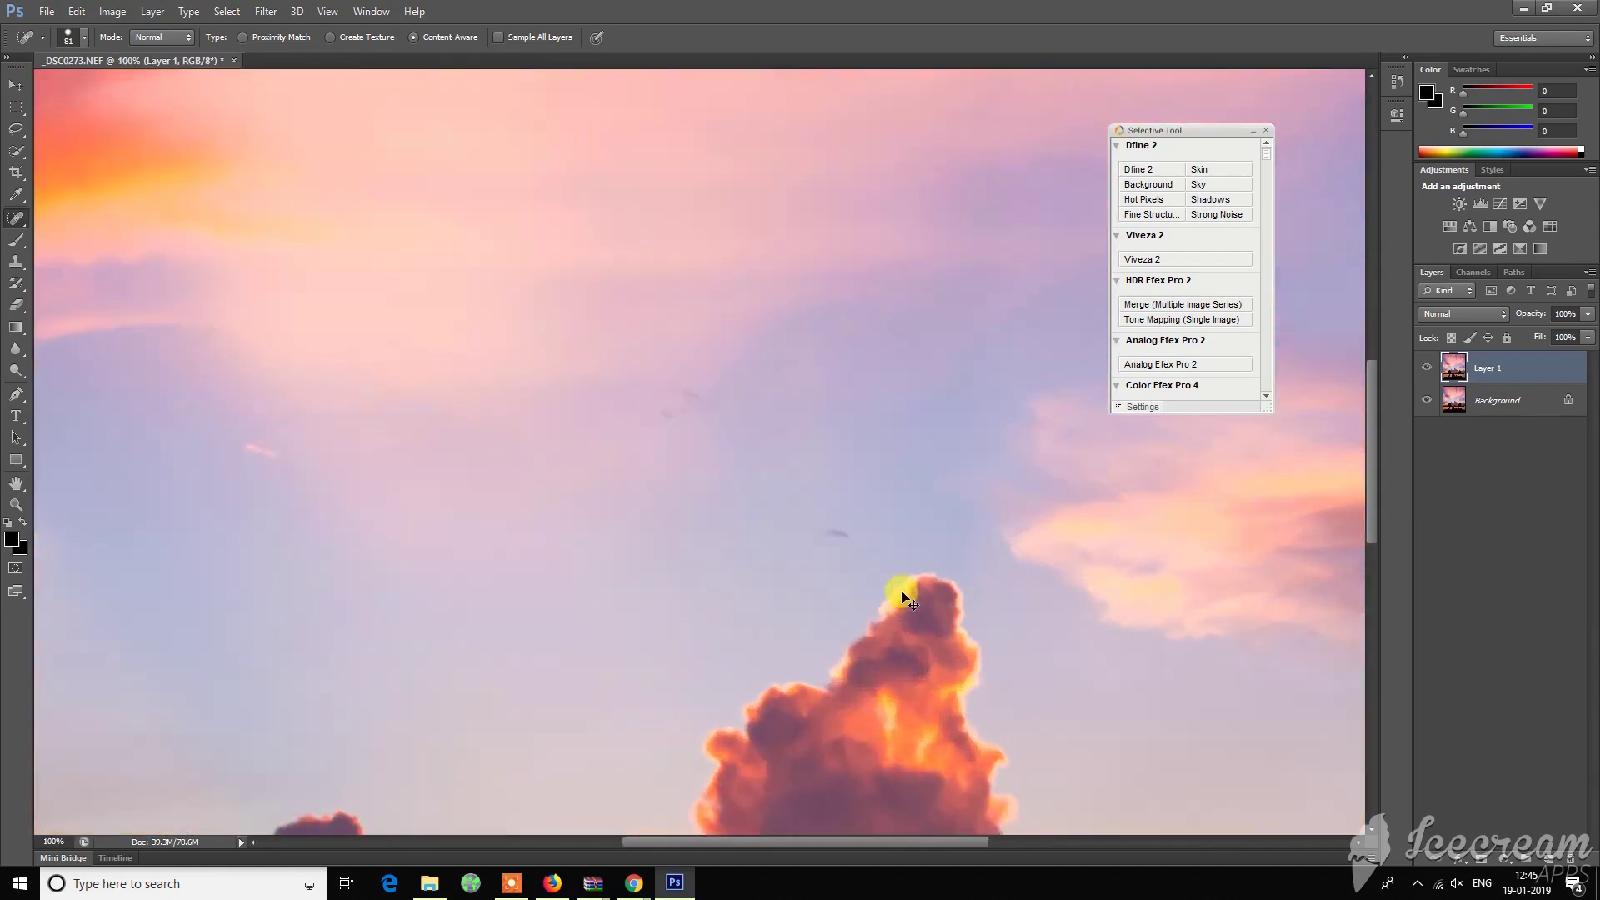
{"action": "scroll", "coordinate": [775, 482], "scroll_direction": "down", "scroll_amount": 6}
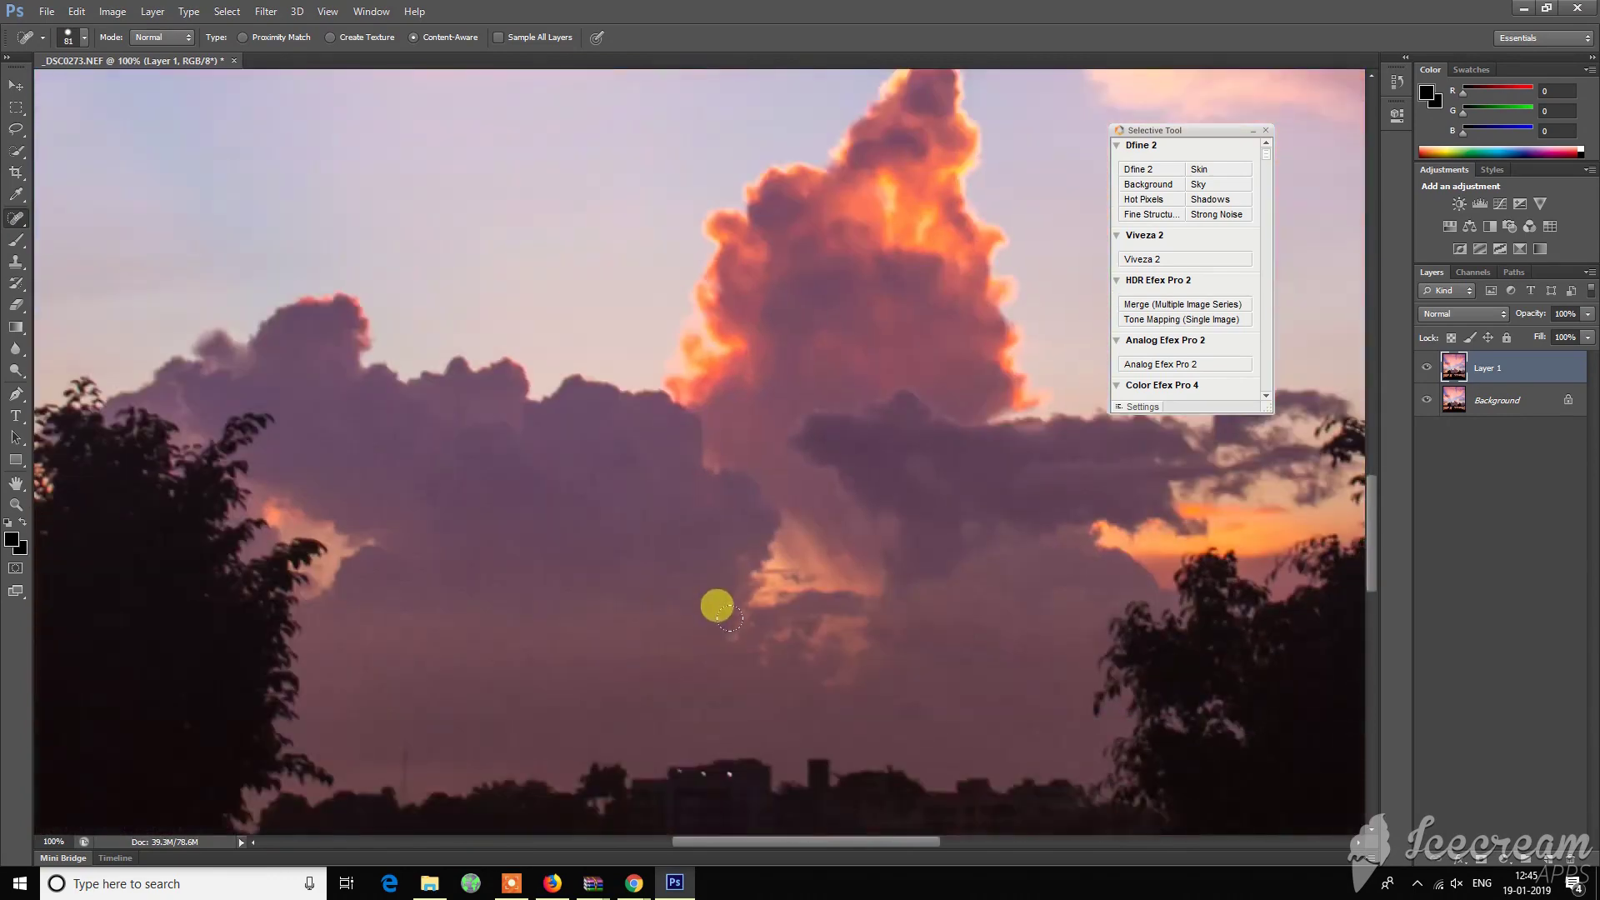
{"action": "scroll", "coordinate": [717, 606], "scroll_direction": "down", "scroll_amount": 5}
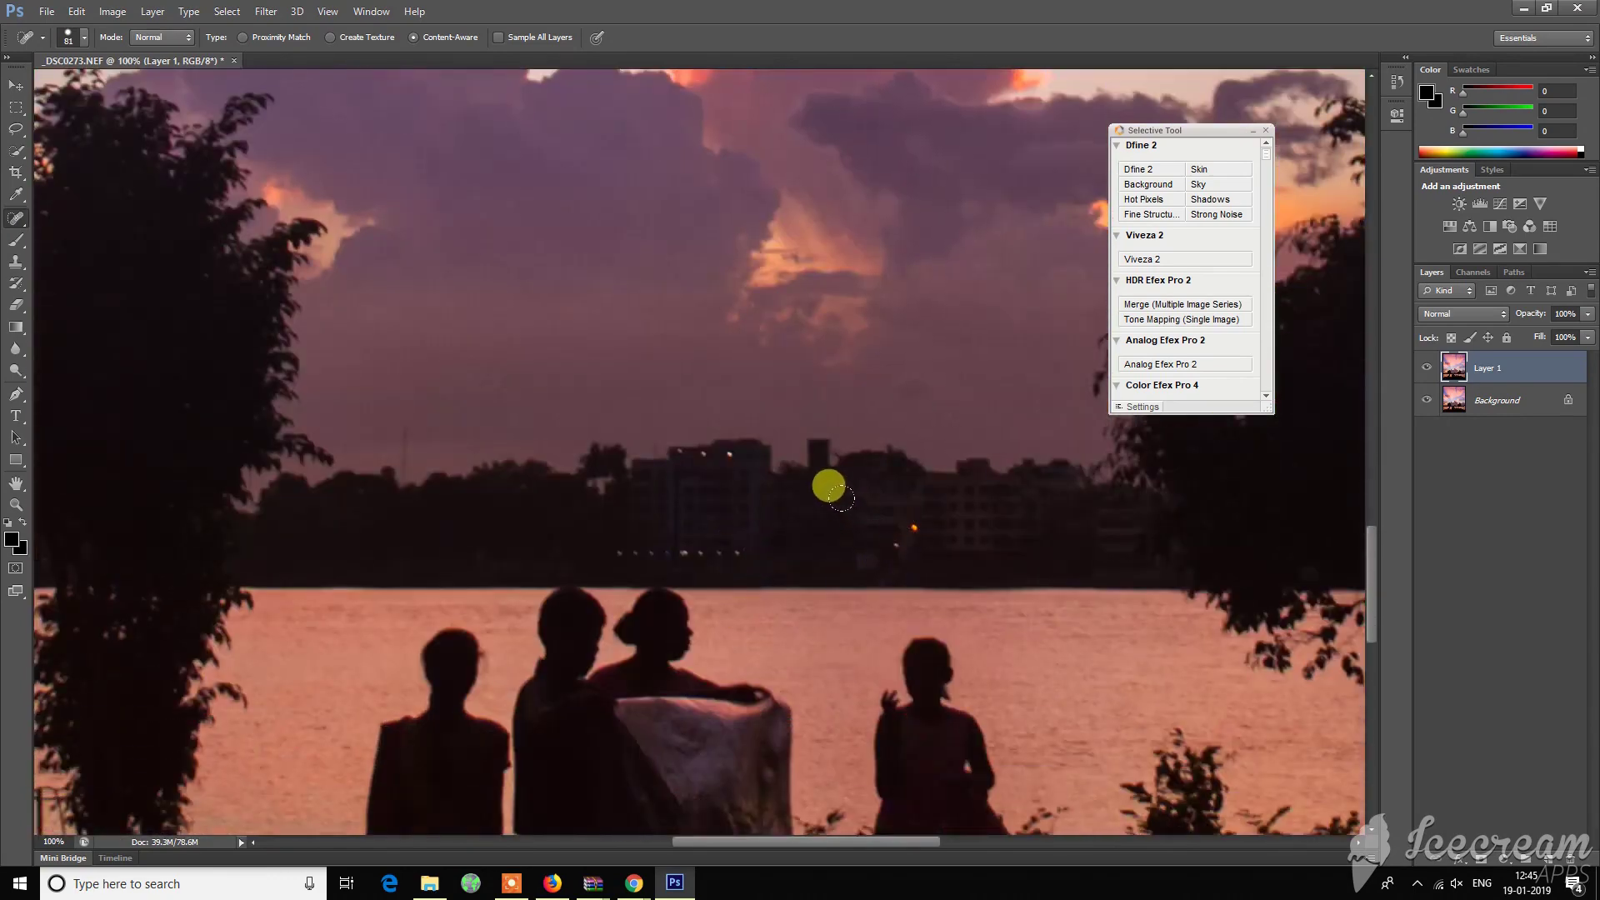
{"action": "right_click", "coordinate": [829, 487]}
{"action": "mouse_move", "coordinate": [907, 546]}
{"action": "left_mouse_down"}
{"action": "mouse_move", "coordinate": [893, 552]}
{"action": "mouse_move", "coordinate": [886, 525]}
{"action": "left_mouse_up"}
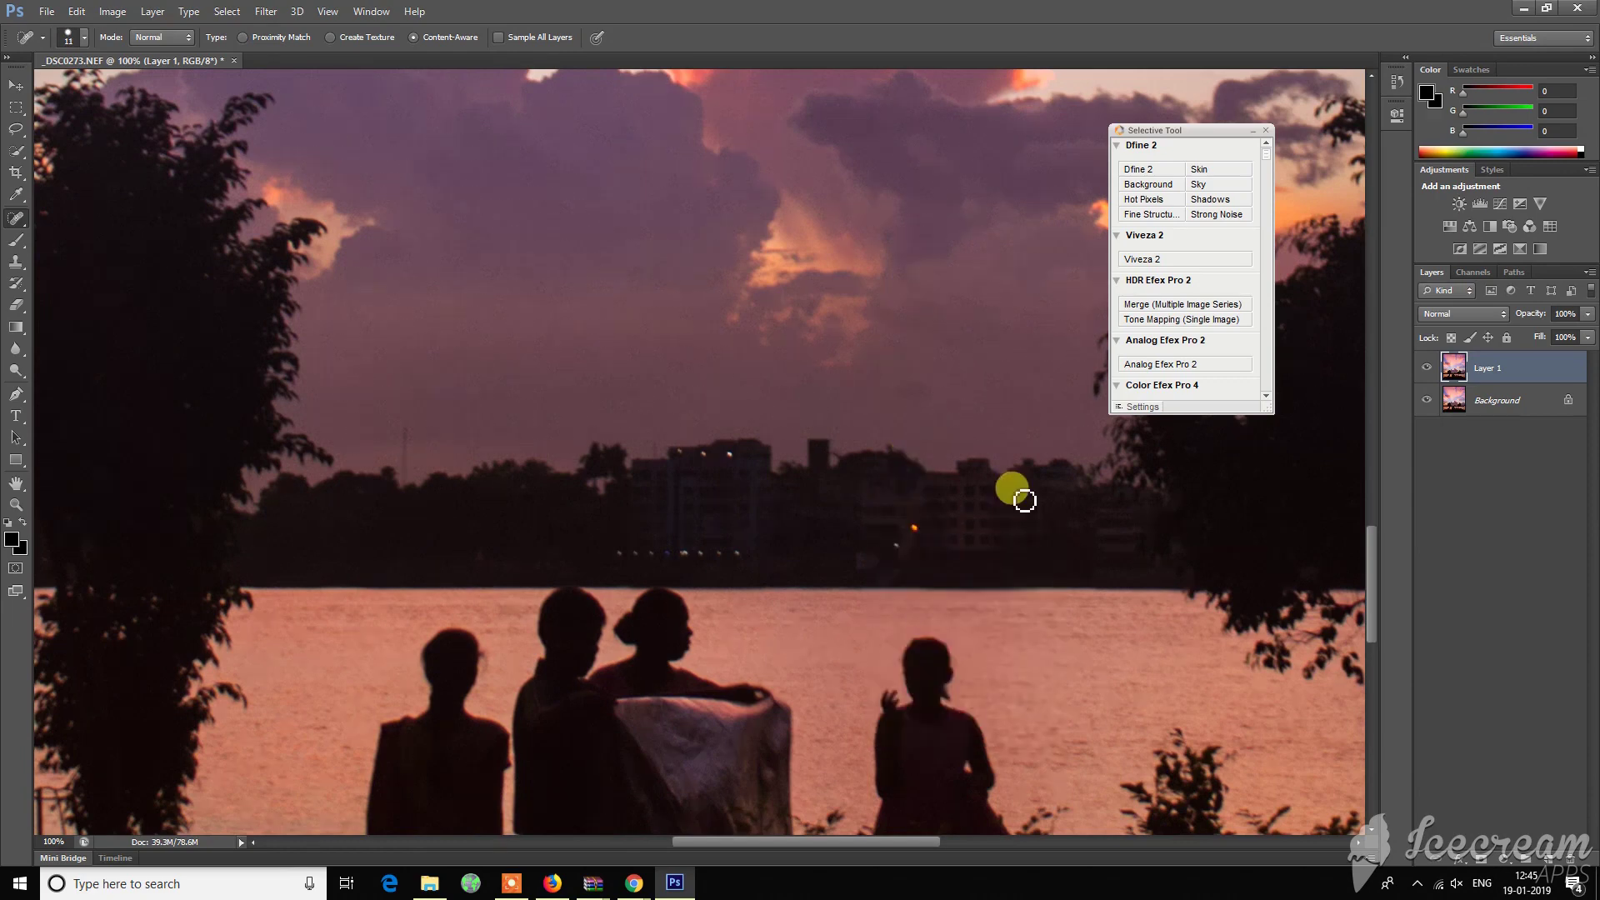
{"action": "key", "text": "ctrl+plus"}
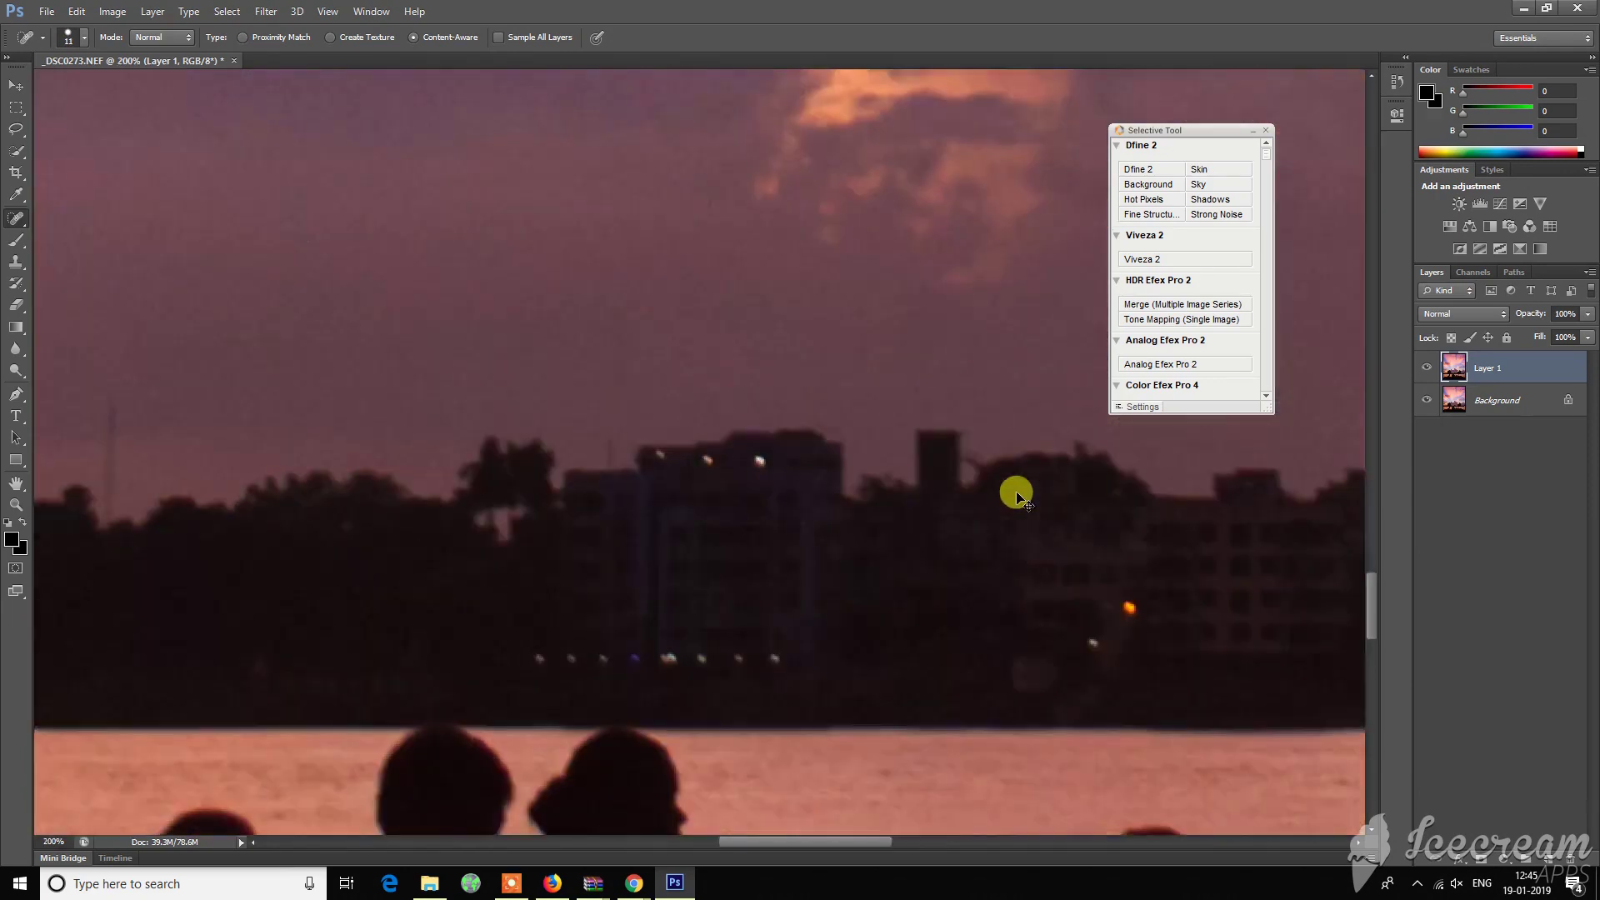
Heal away the bright specks above the buildings and the lights along the shoreline.
{"action": "left_click", "coordinate": [758, 460]}
{"action": "left_click", "coordinate": [708, 461]}
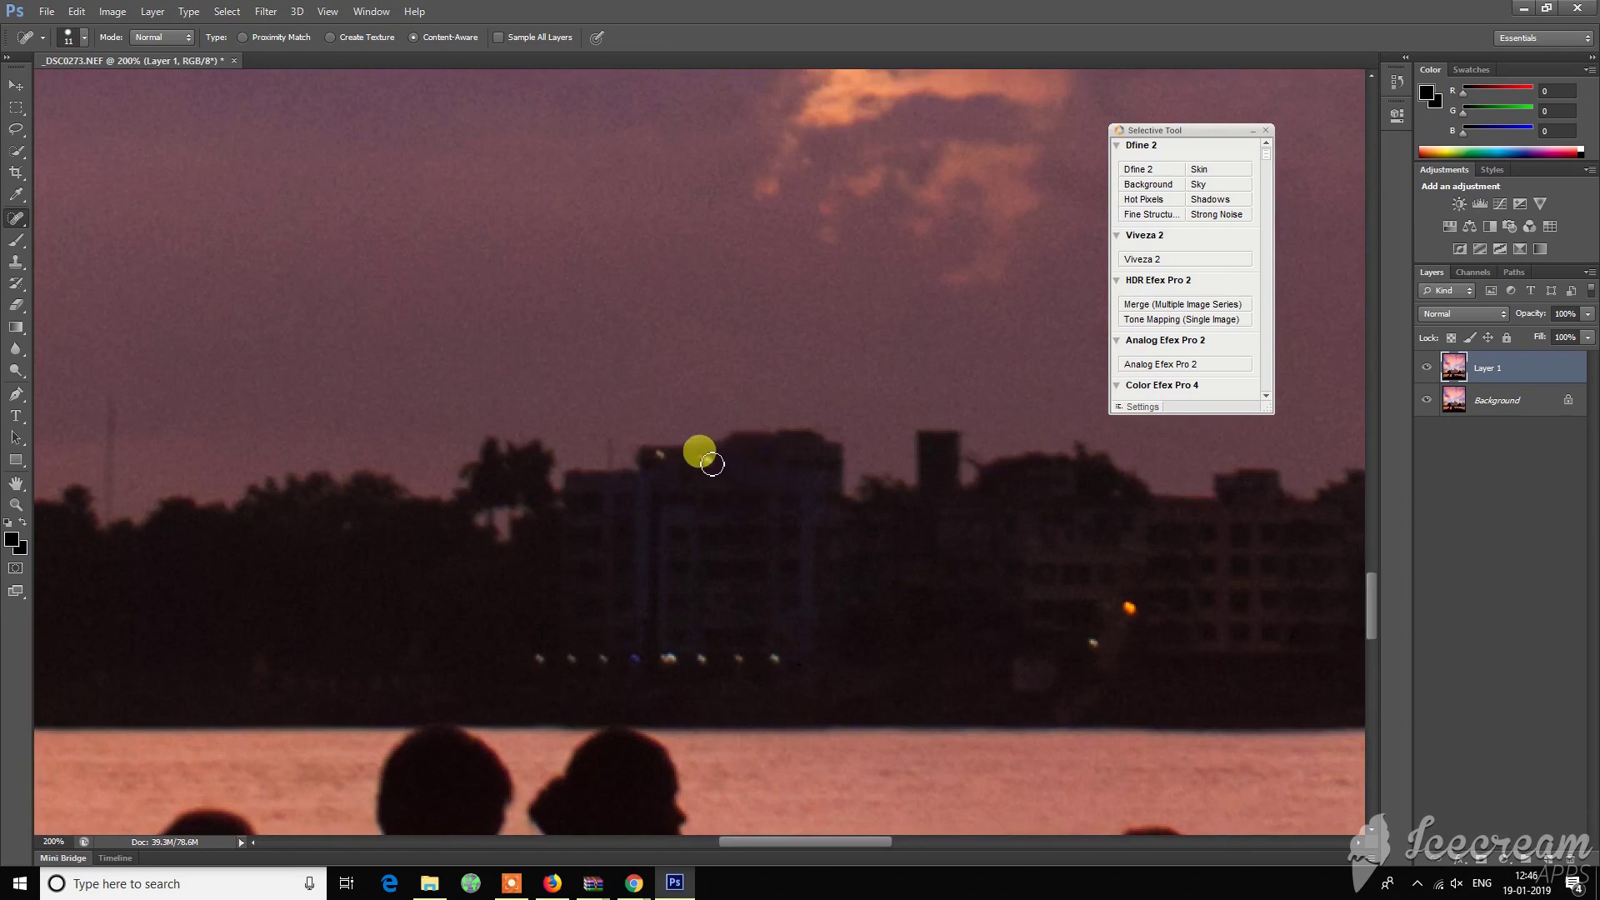
{"action": "left_click", "coordinate": [662, 457]}
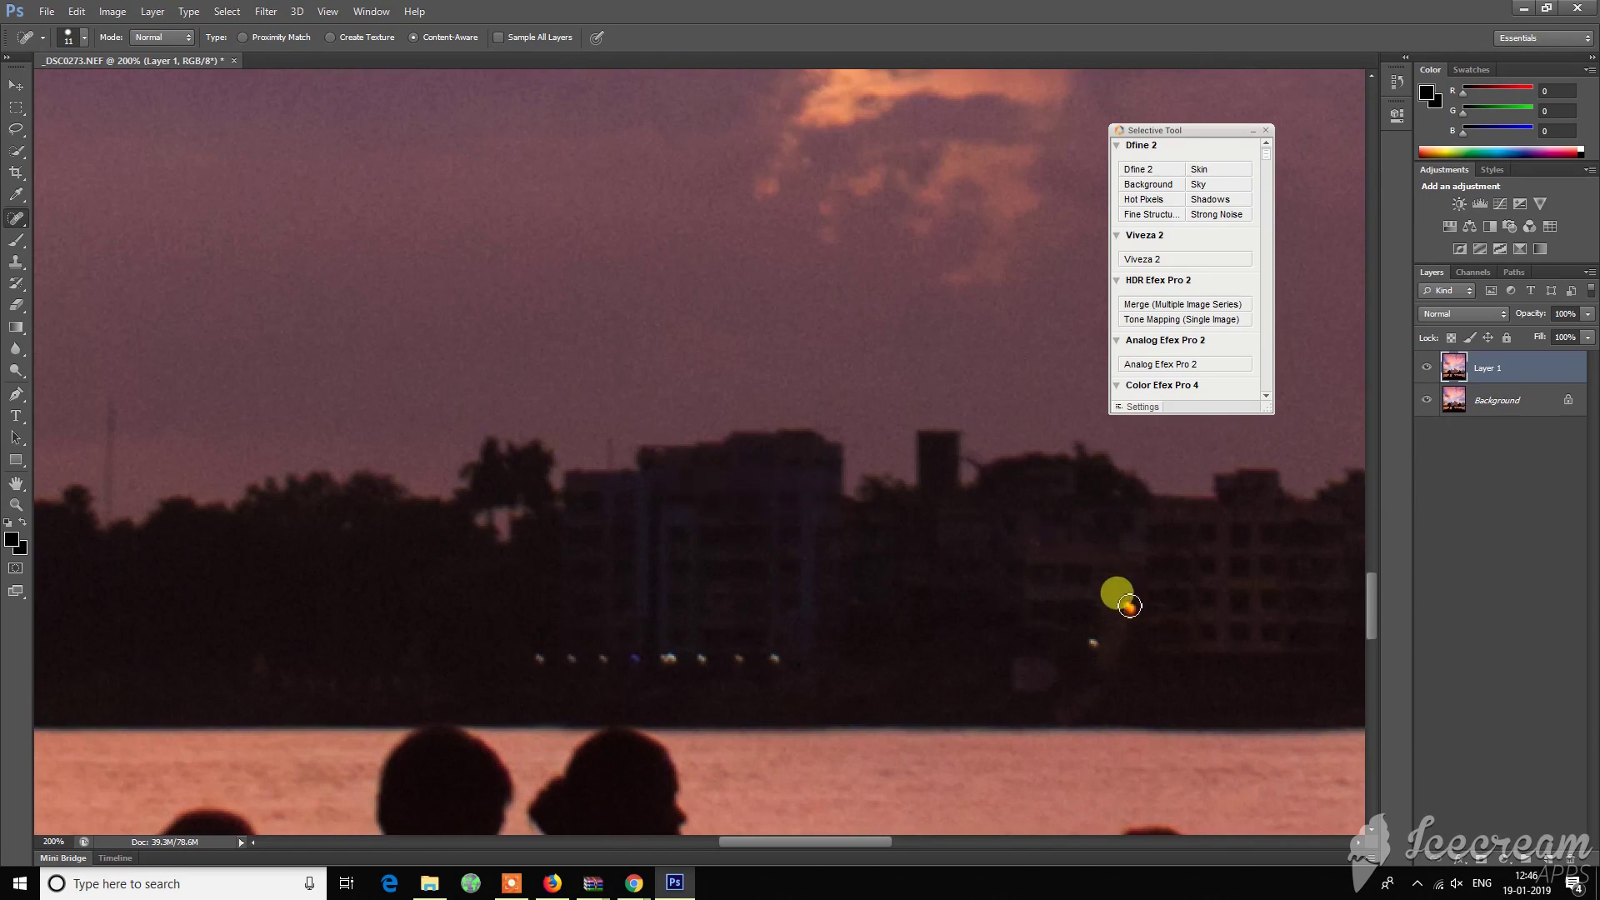
{"action": "left_click", "coordinate": [1129, 609]}
{"action": "left_click", "coordinate": [1093, 641]}
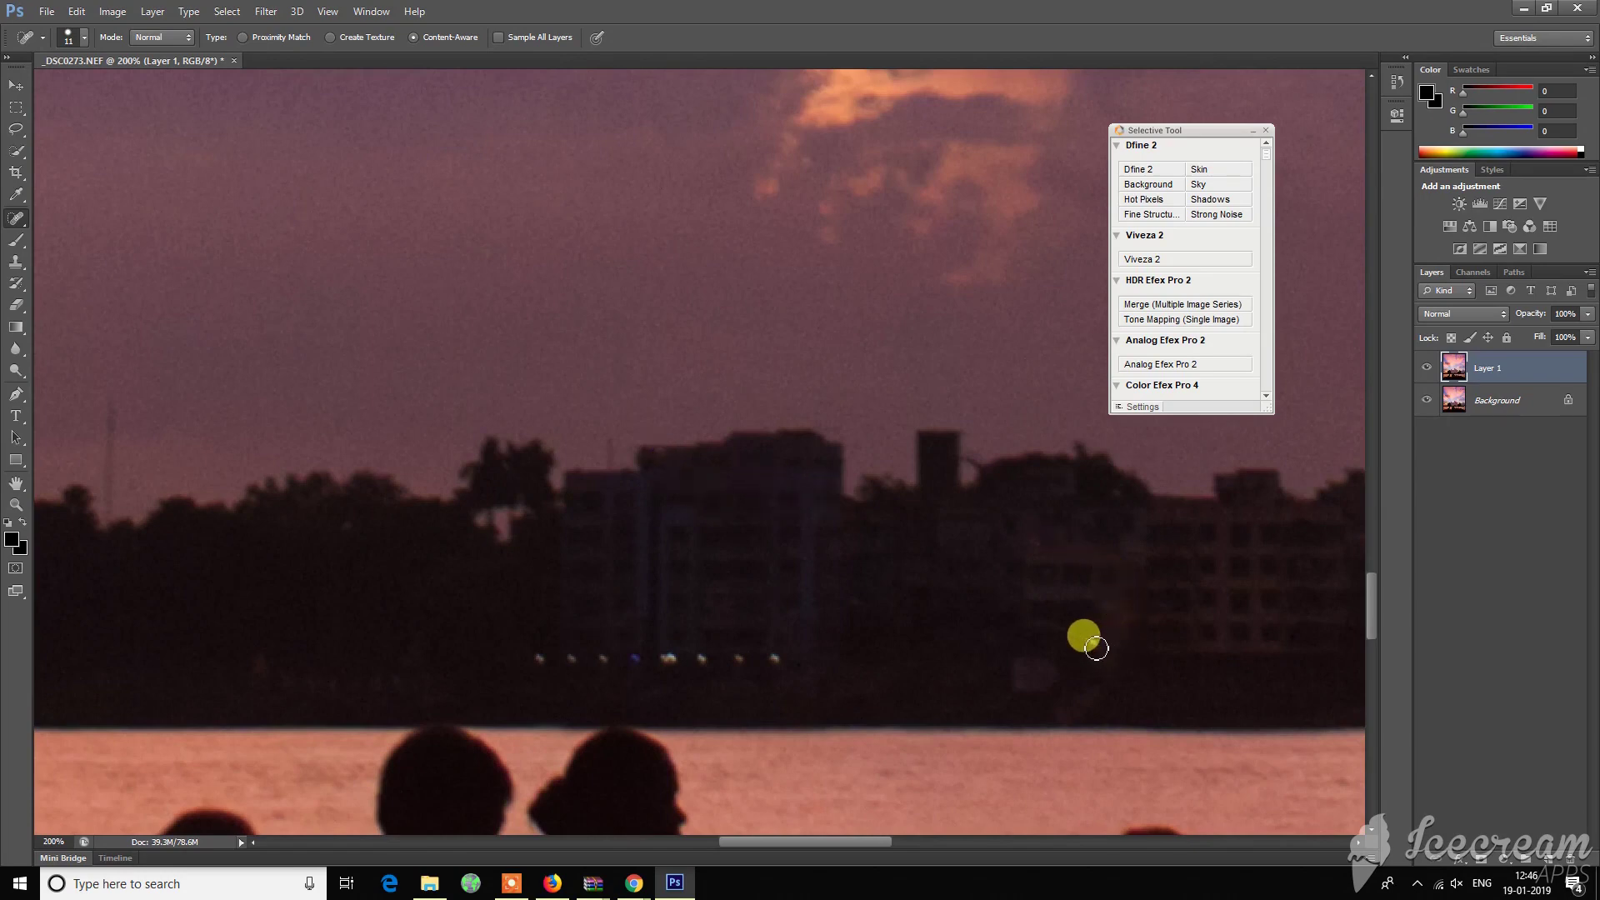
{"action": "left_click_drag", "start_coordinate": [776, 660], "coordinate": [536, 661]}
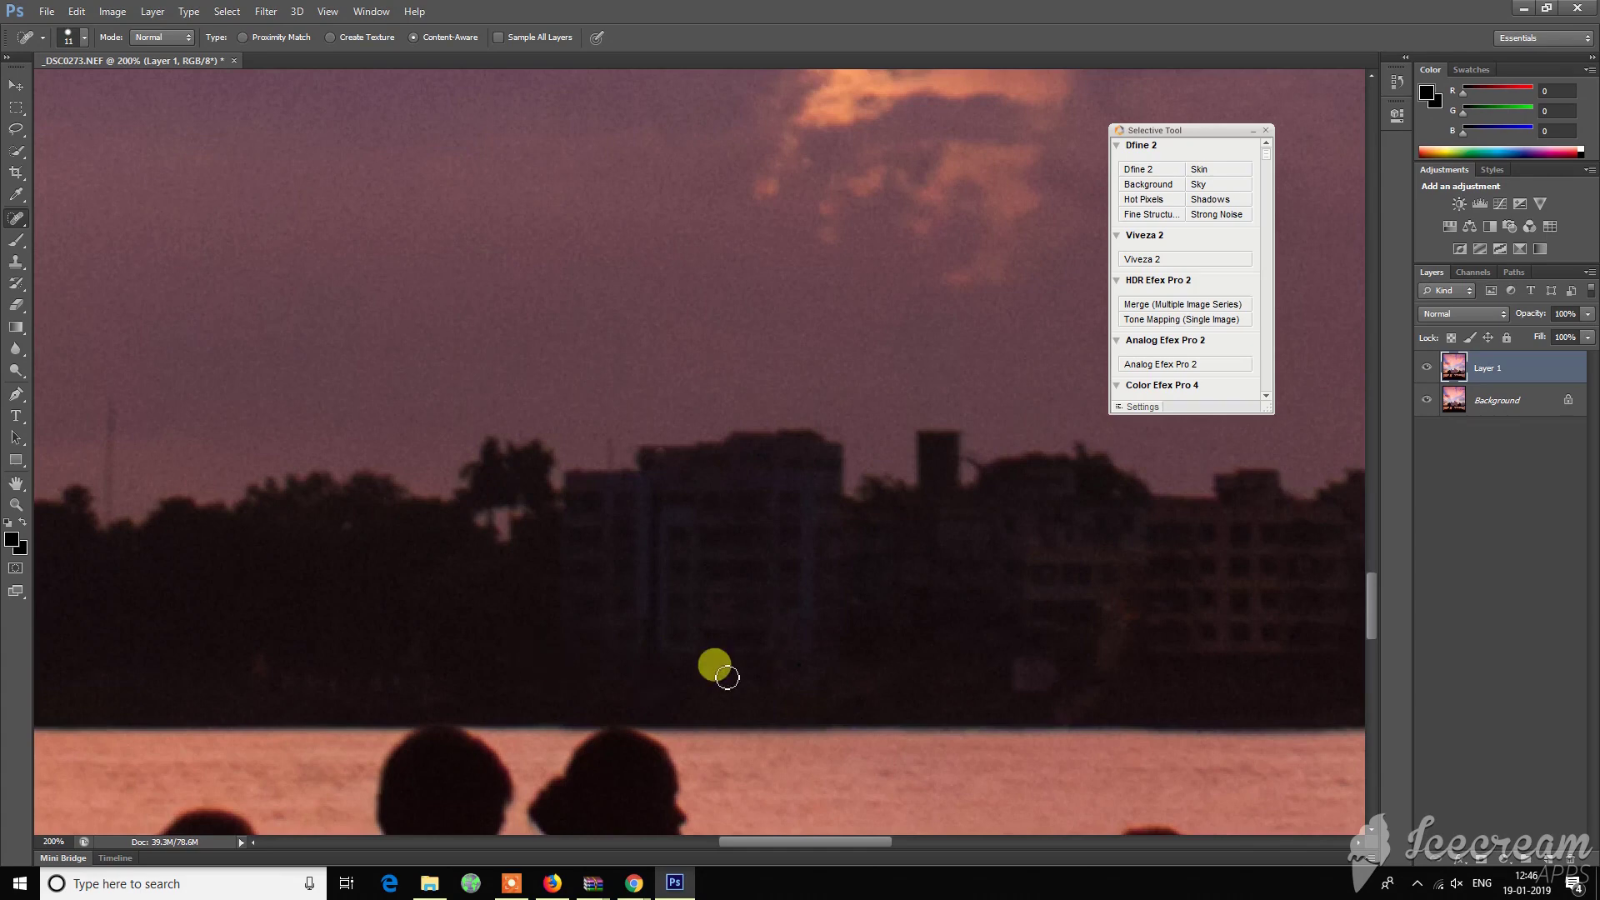
{"action": "left_click_drag", "start_coordinate": [833, 841], "coordinate": [1153, 845]}
{"action": "mouse_move", "coordinate": [572, 709]}
{"action": "left_mouse_down"}
{"action": "mouse_move", "coordinate": [405, 677]}
{"action": "mouse_move", "coordinate": [889, 664]}
{"action": "mouse_move", "coordinate": [985, 679]}
{"action": "left_mouse_up"}
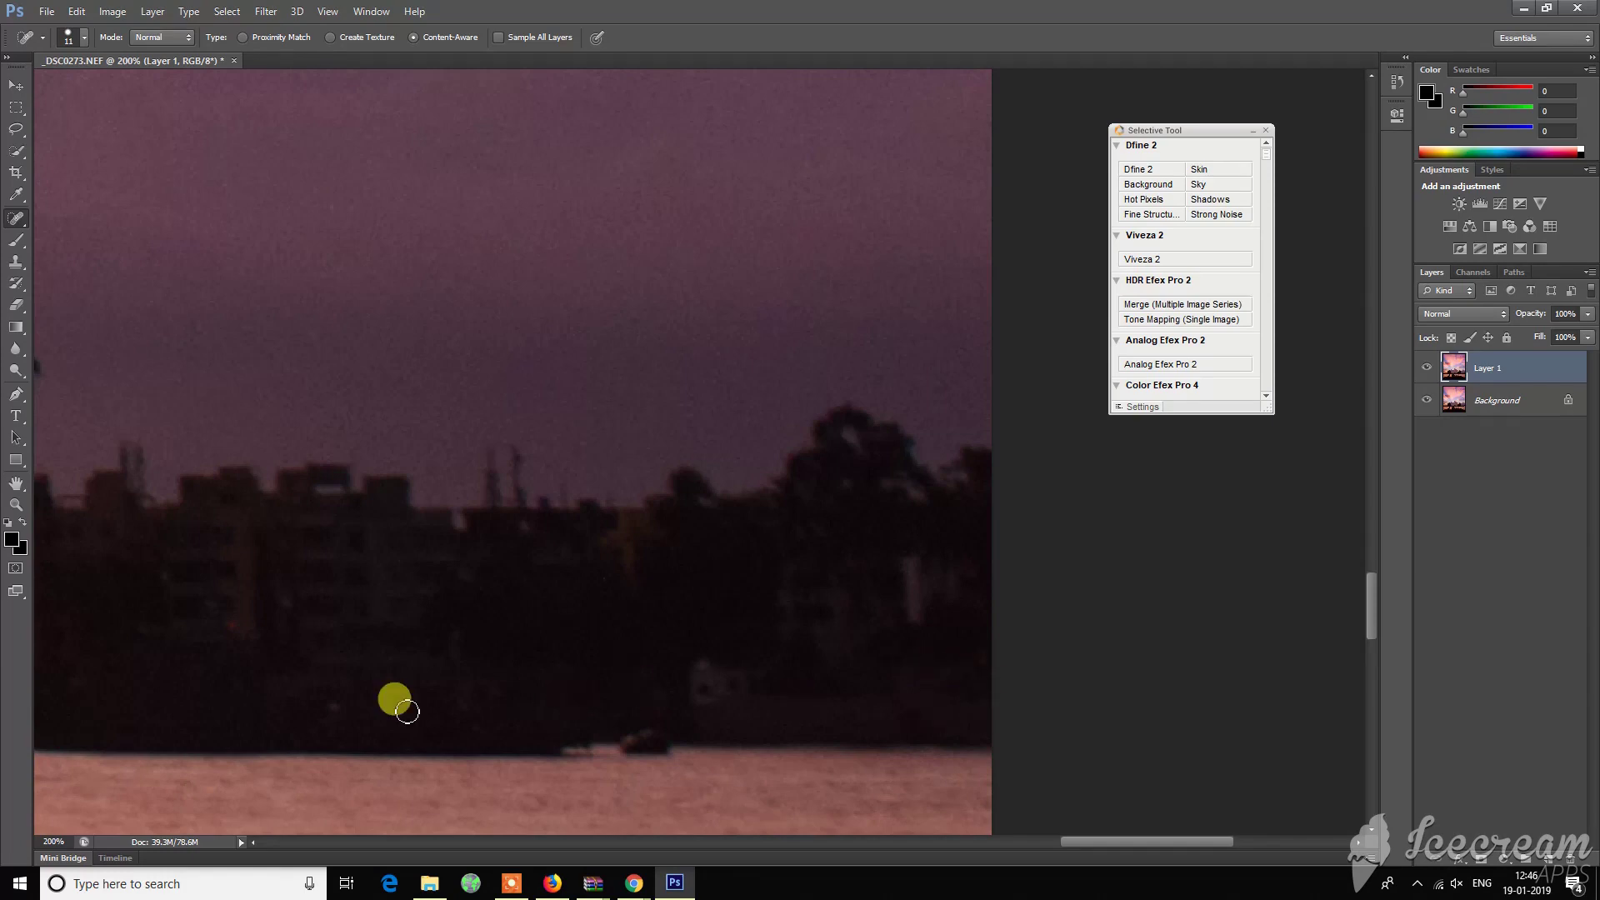
{"action": "left_click", "coordinate": [332, 707]}
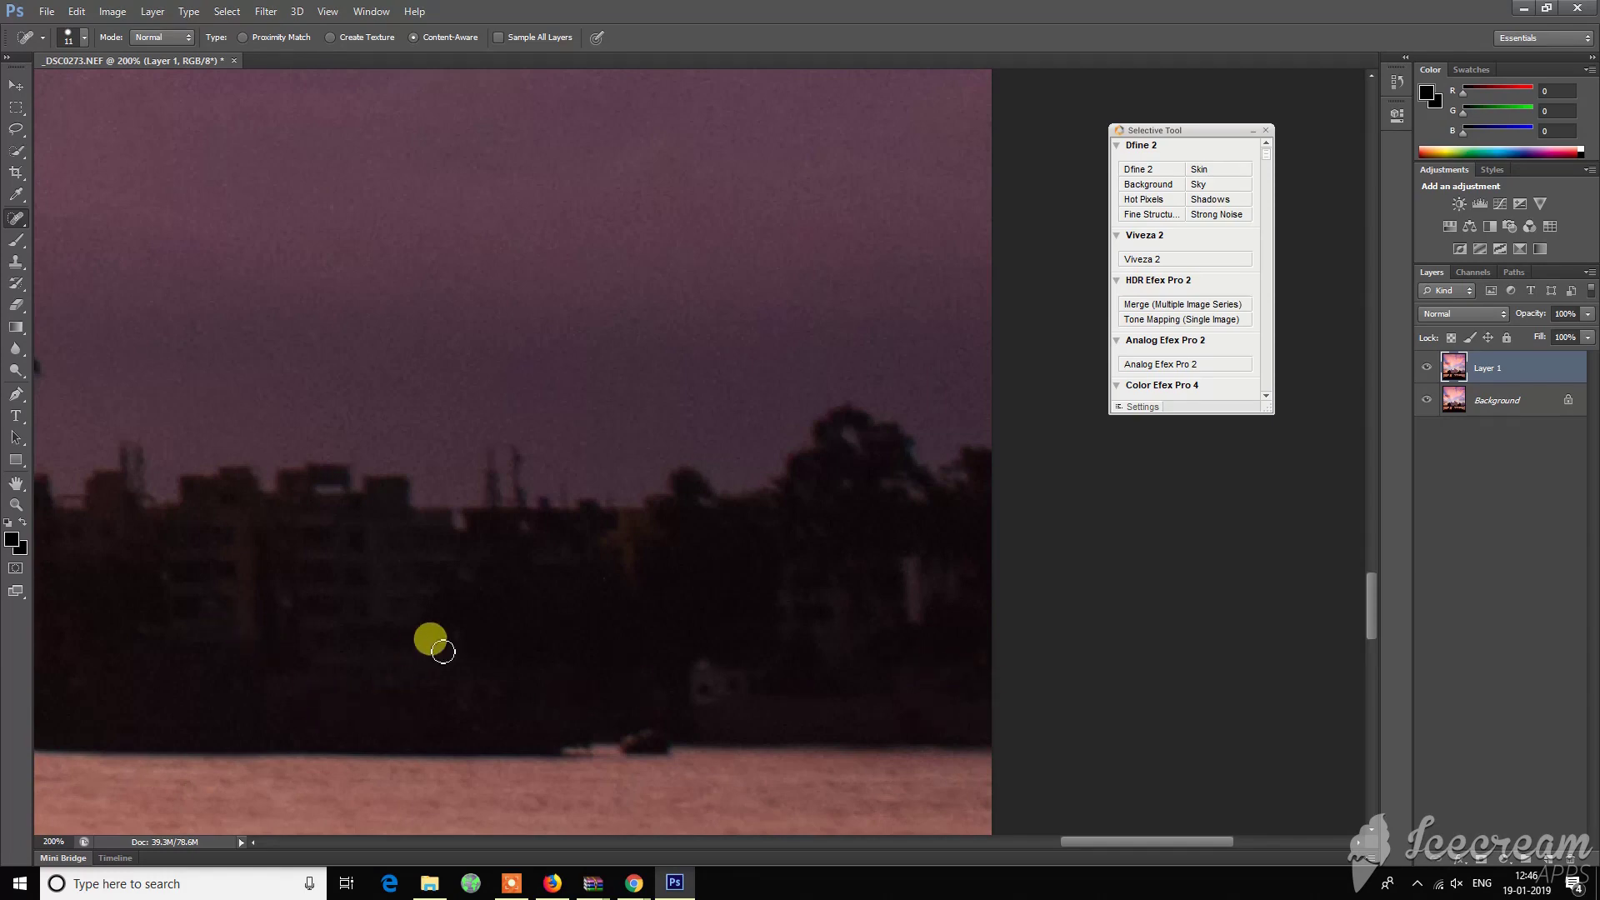
{"action": "key", "text": "ctrl+minus"}
{"action": "key", "text": "ctrl+minus"}
{"action": "key", "text": "ctrl+minus"}
{"action": "key", "text": "ctrl+minus"}
{"action": "key", "text": "ctrl+minus"}
{"action": "key", "text": "ctrl+minus"}
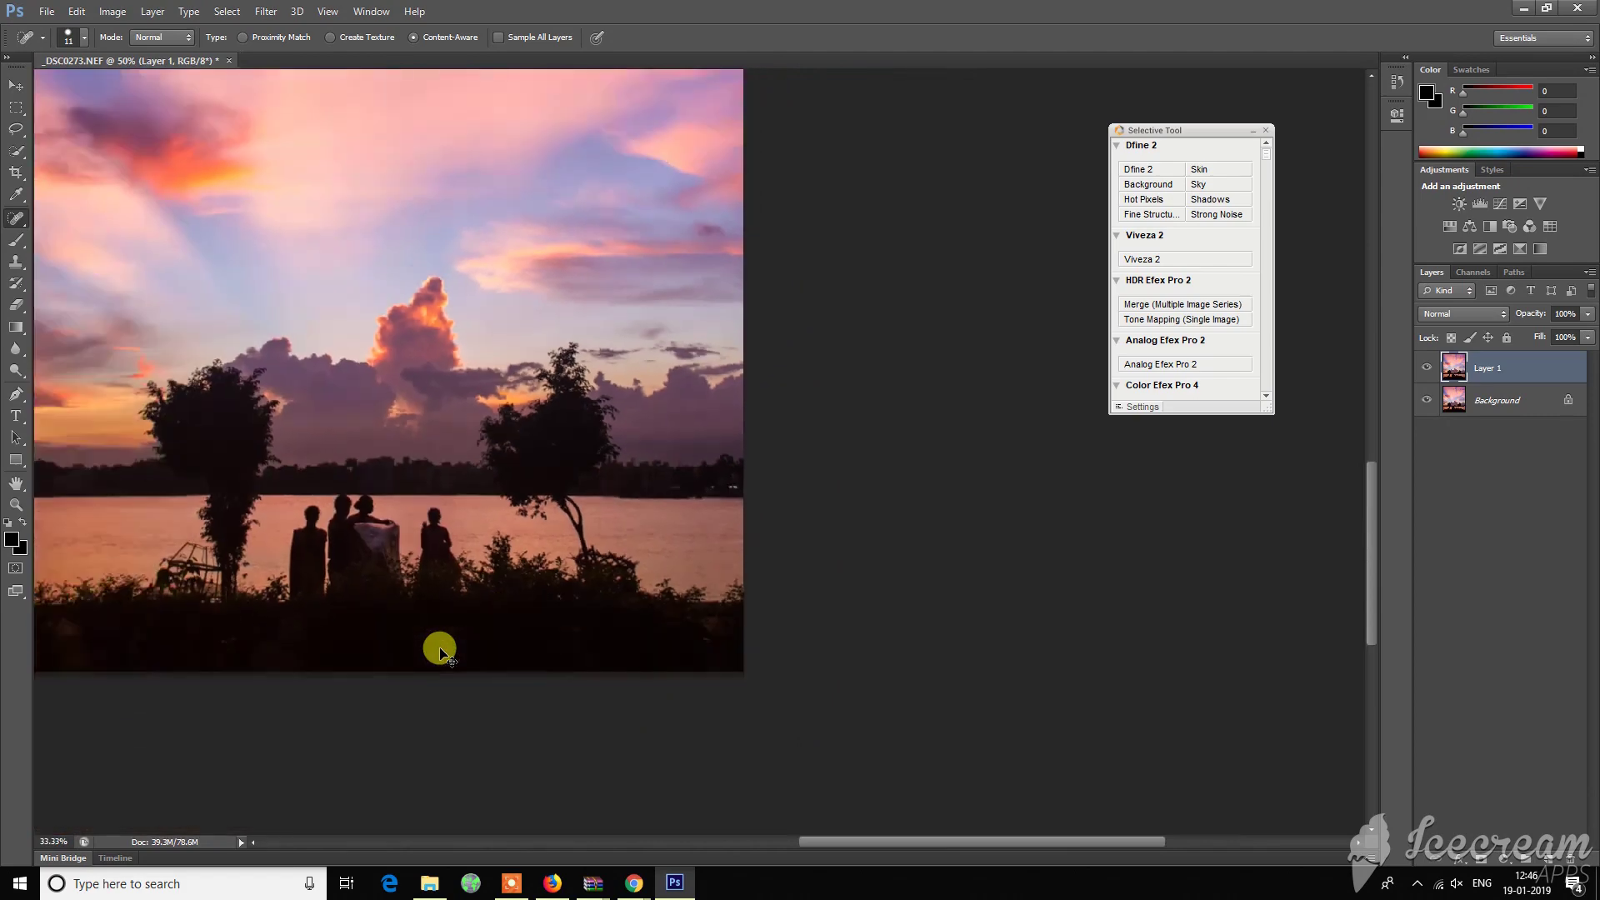